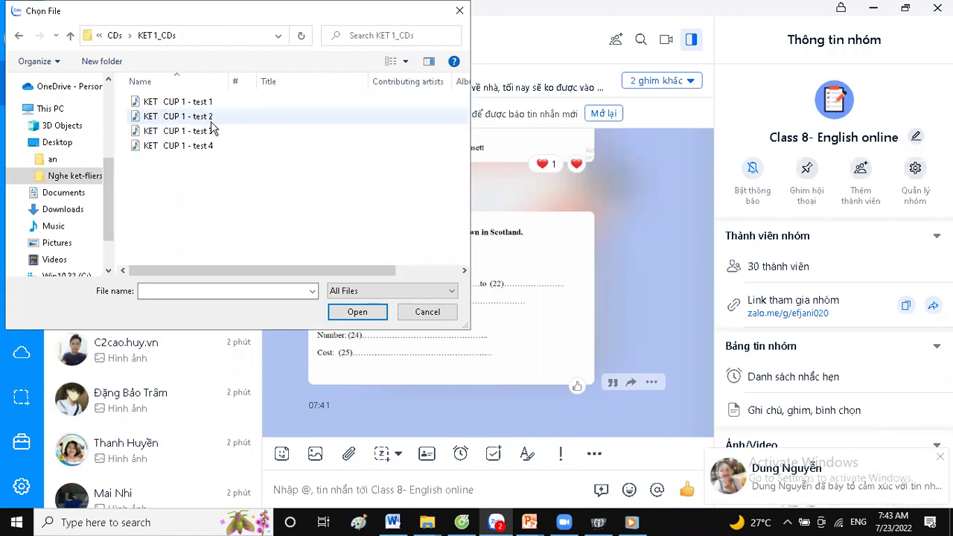
Send the KET CUP 1 - test 2 audio file from the KET1_CDs folder to the Class 8- English online group.
double_click(210, 119)
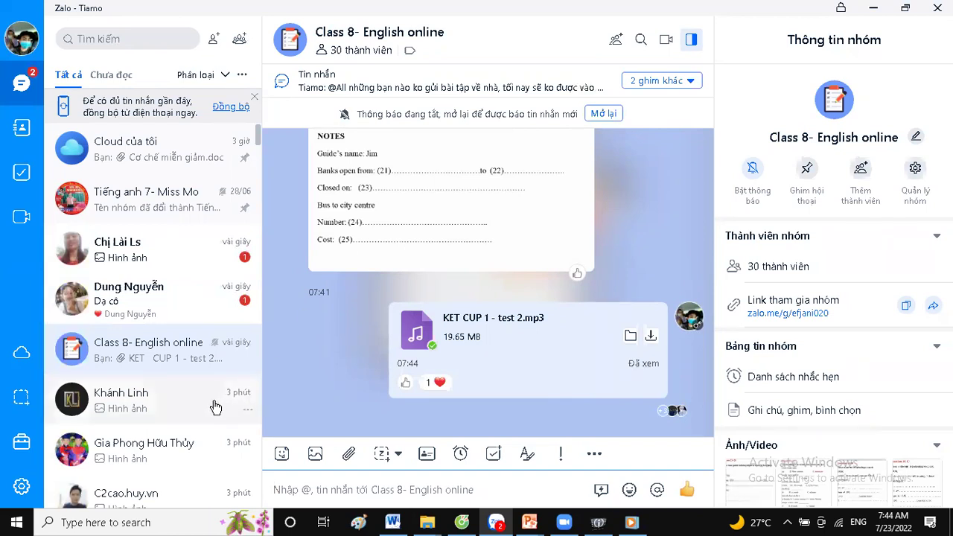
Search chats for "đôi", open the first Đội tuyển Tiếng Anh group and send it the recent file KET CUP 1 - test 2.mp3.
left_click(95, 38)
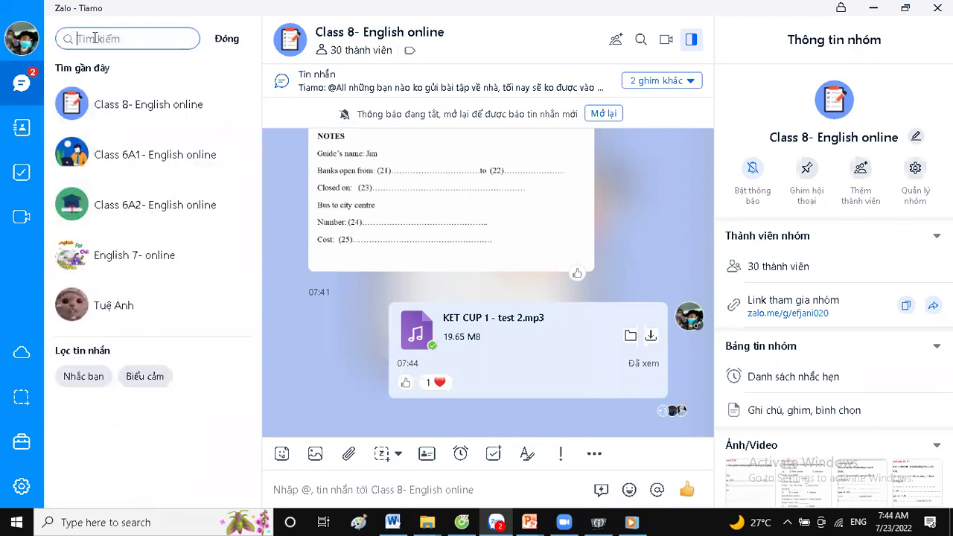
type("đ")
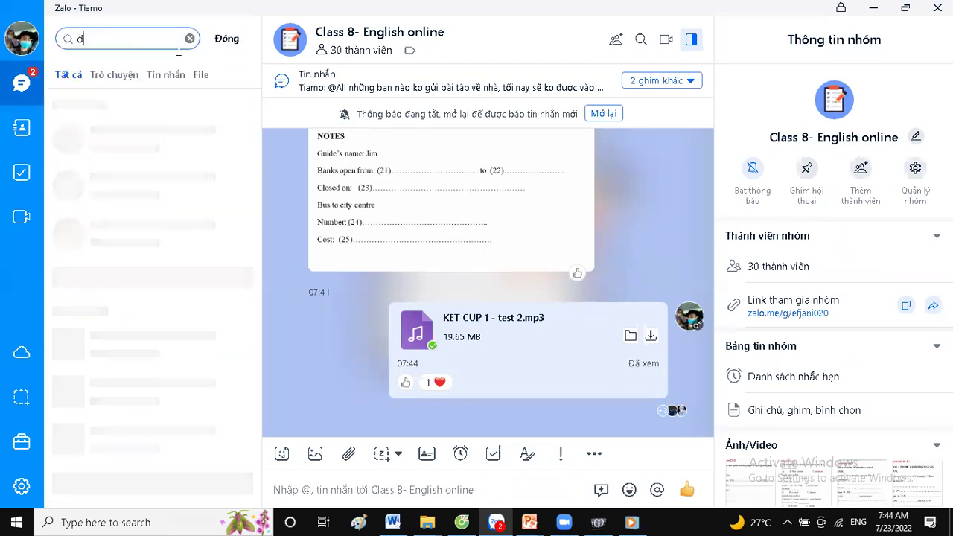
type("ôi")
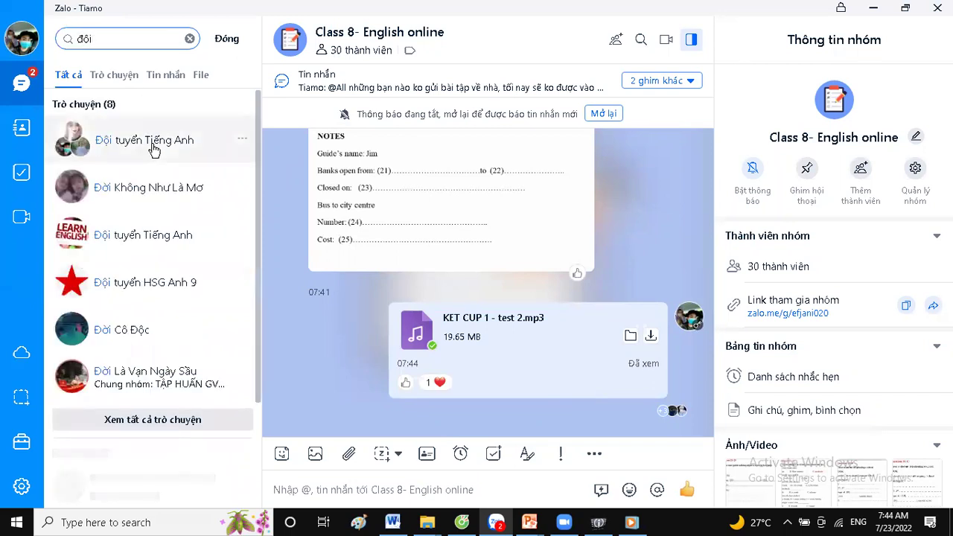
left_click(154, 149)
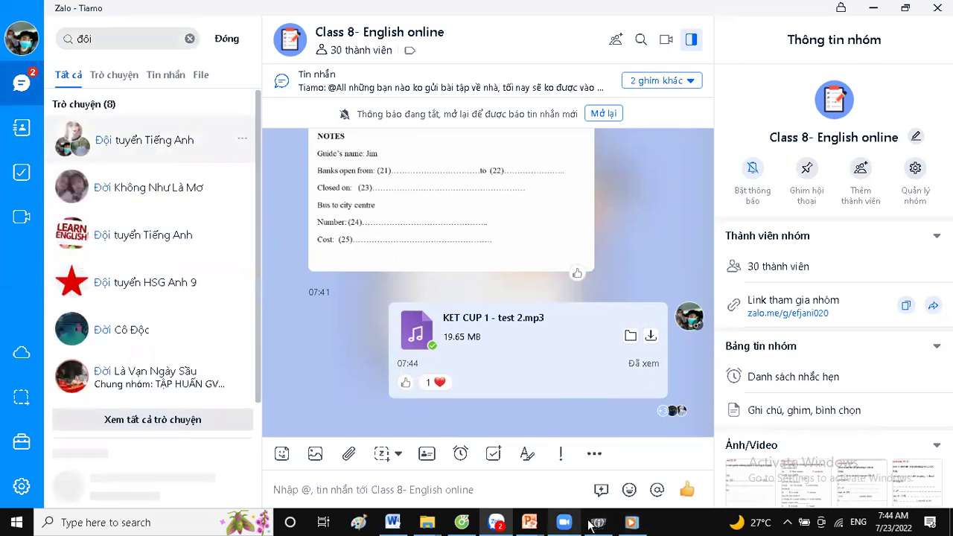
left_click(145, 141)
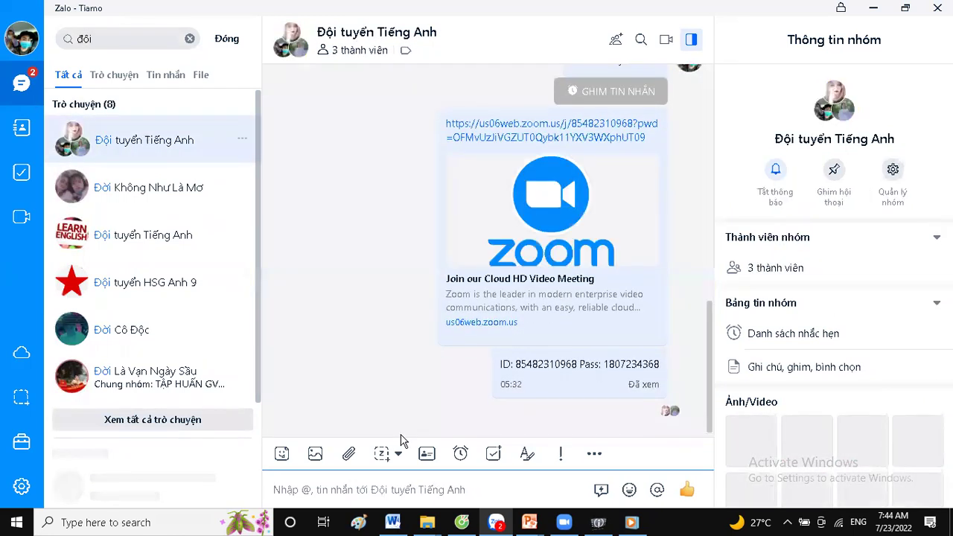
left_click(348, 453)
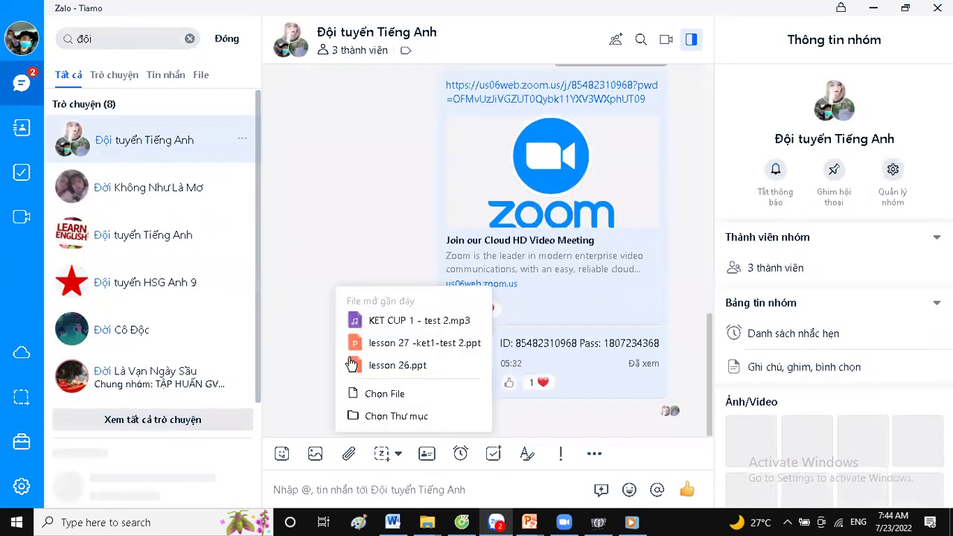
left_click(426, 329)
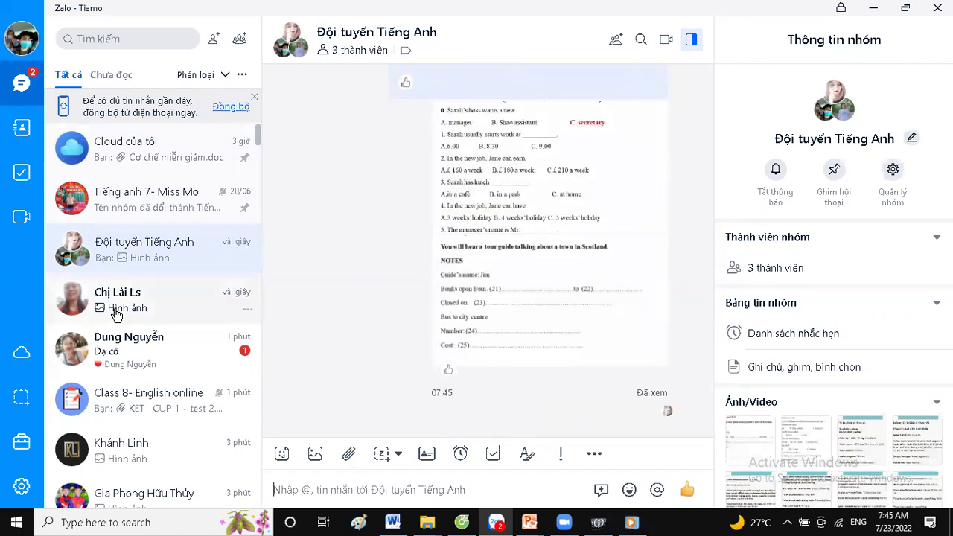
React with a heart to the homework photos in the newest private chat and open the handwritten answers full size.
left_click(138, 328)
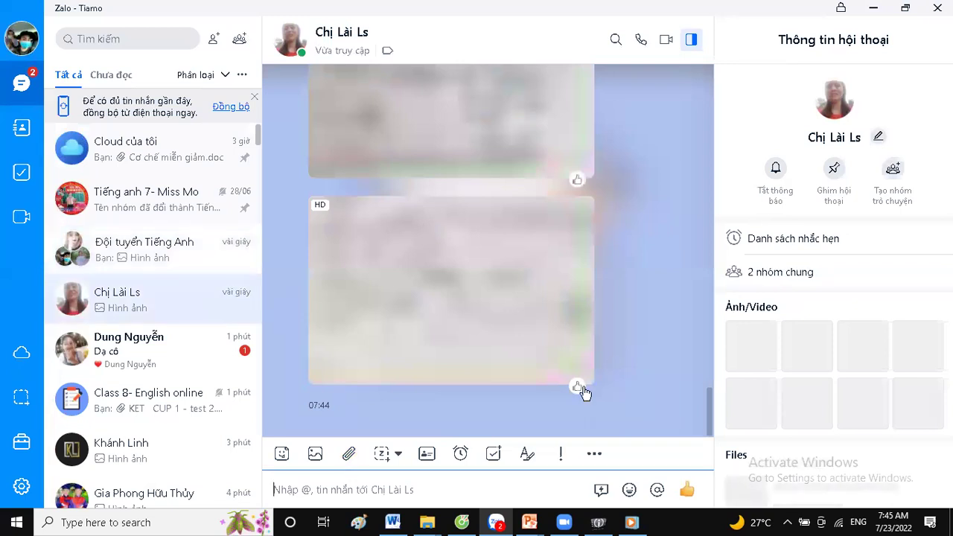
left_click(578, 388)
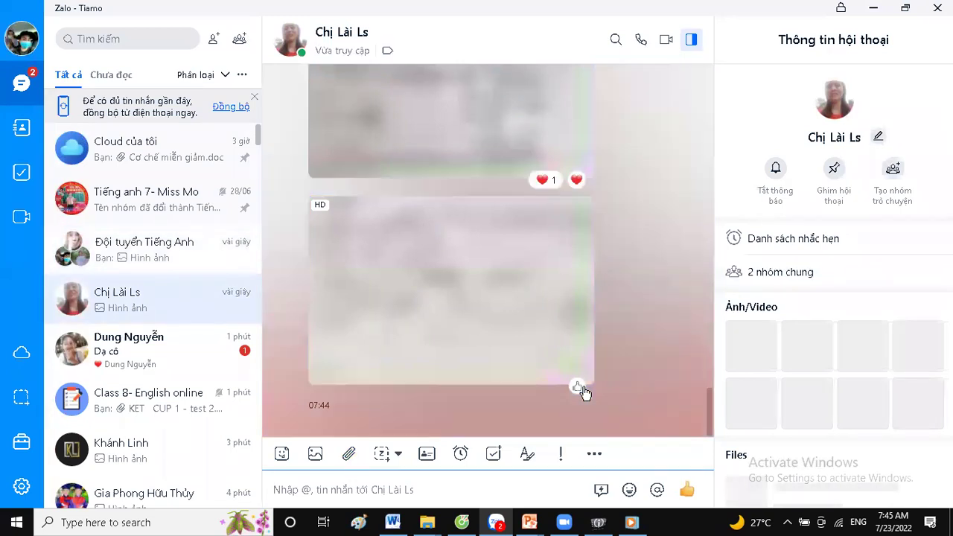
left_click(533, 310)
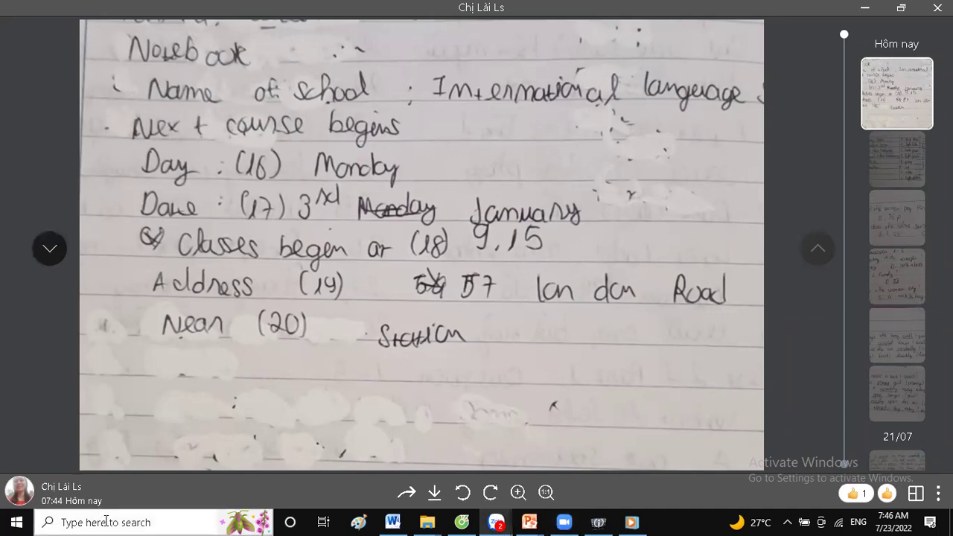
Switch to the class list in Word and replace the x in row 2, column B7 with 10-10-10-10.
left_click(392, 522)
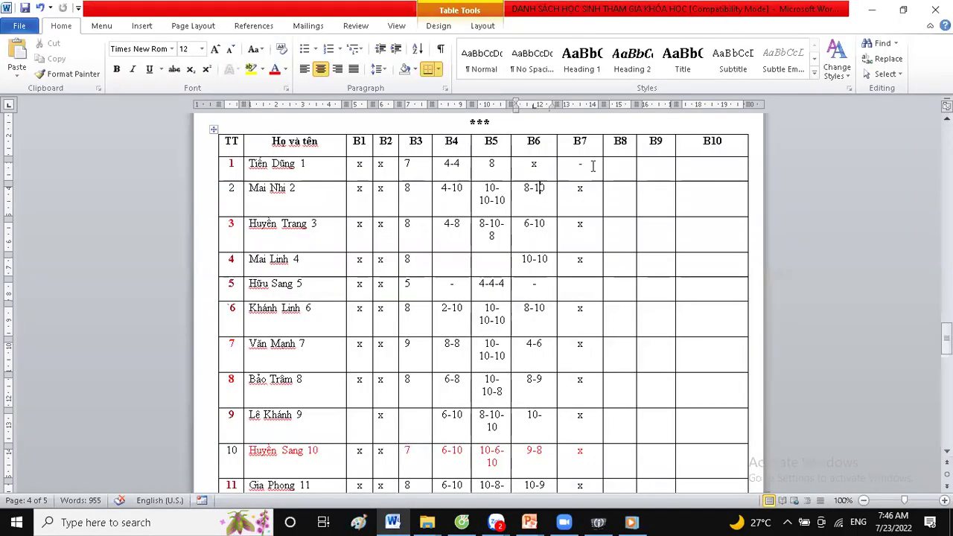
double_click(580, 190)
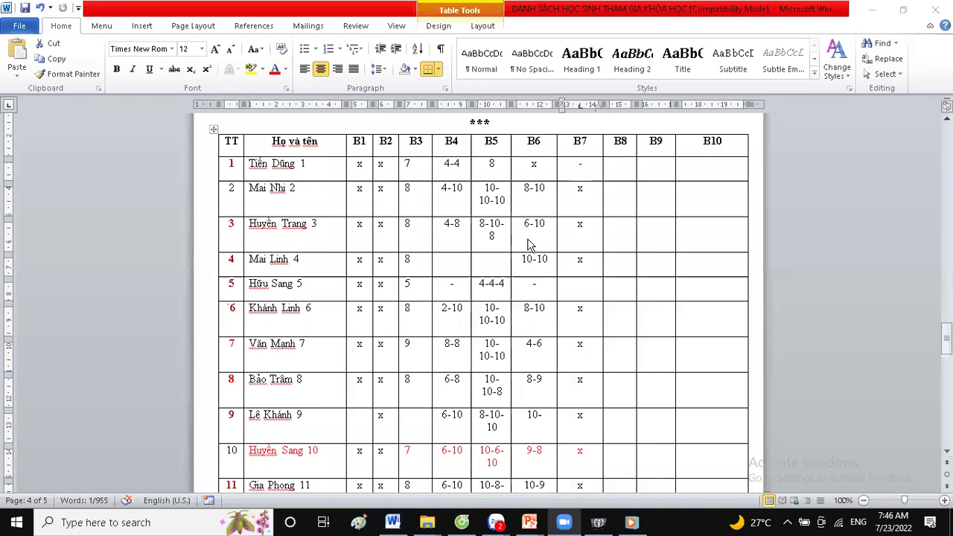
left_click(581, 192)
type("x")
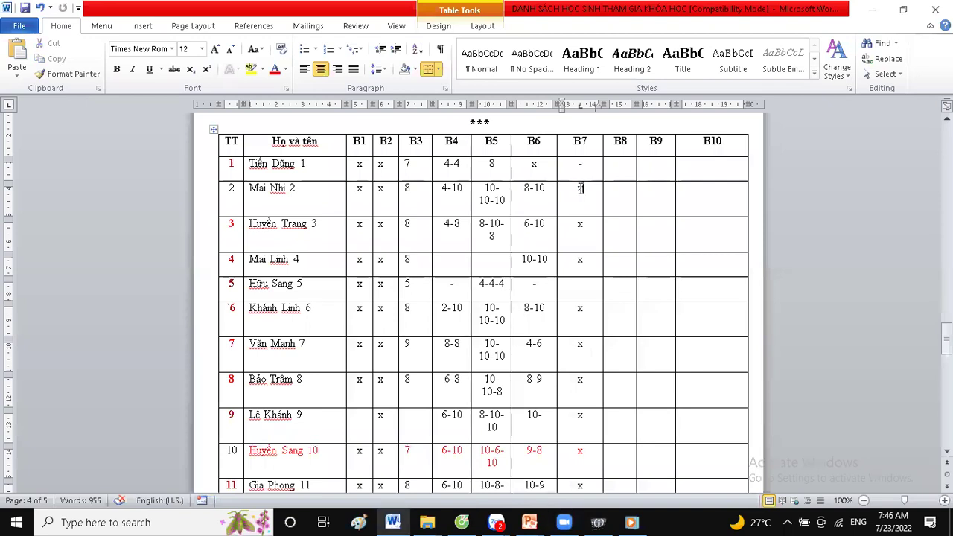
key("alt+Tab")
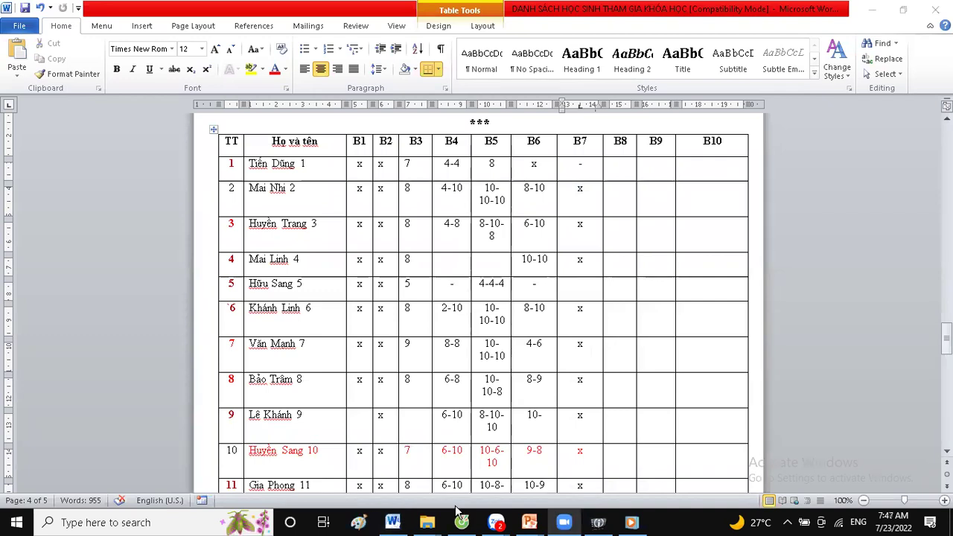
left_click(576, 203)
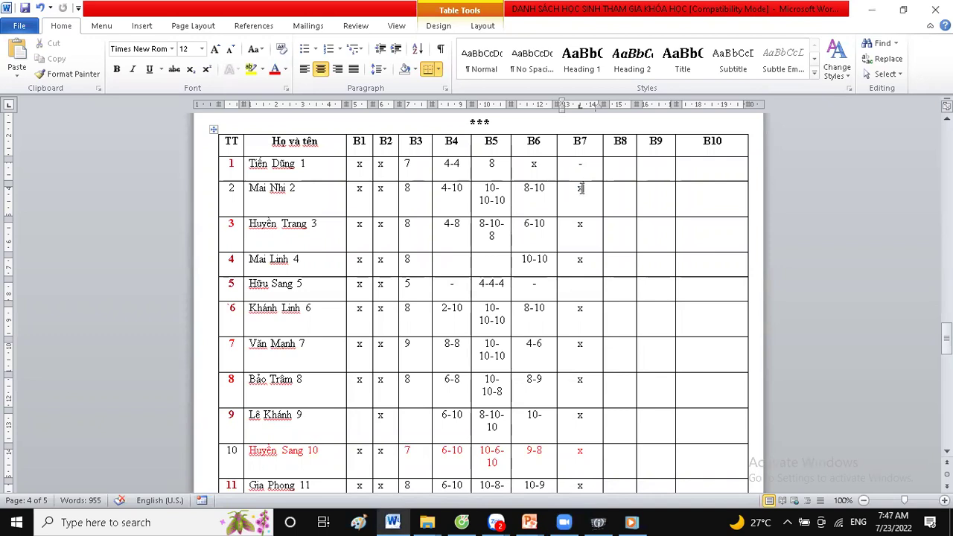
left_click_drag(576, 189, 588, 191)
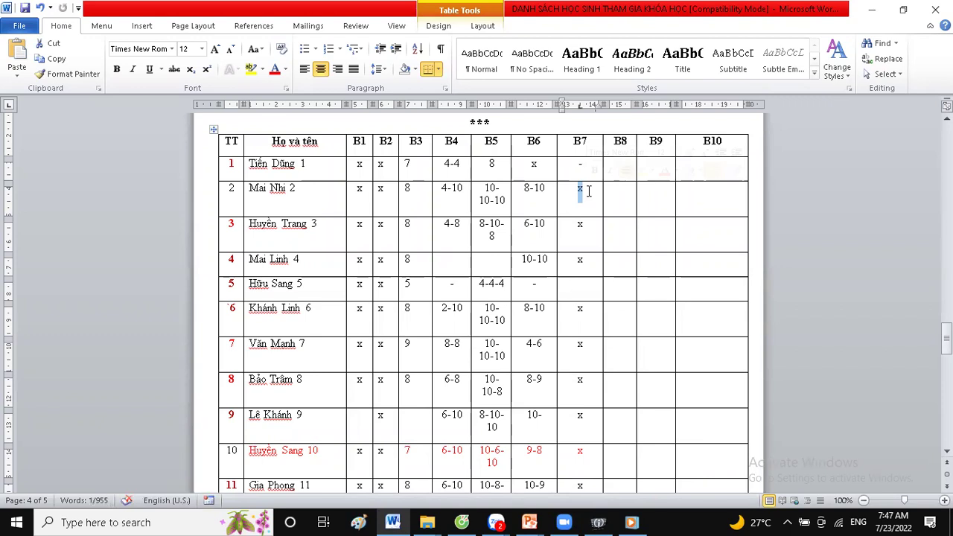
type("10-10-10-10")
Append a fifth score, -10, to the B7 entry in row 2 of the class list.
double_click(591, 223)
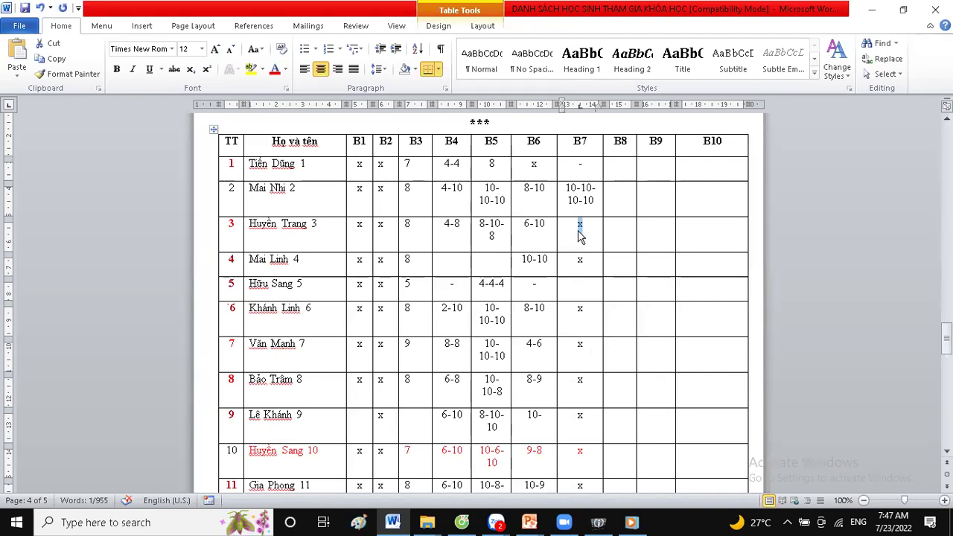
left_click(594, 202)
type("-")
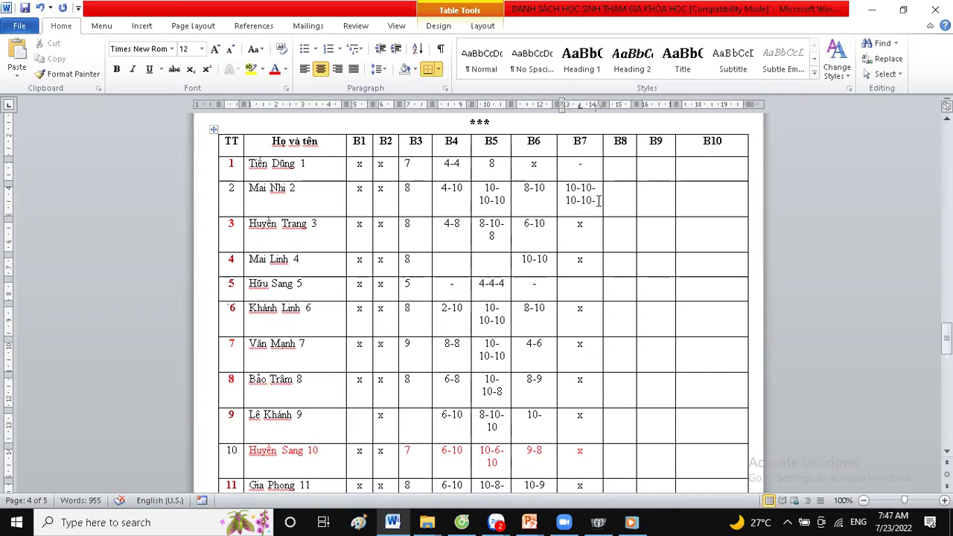
type("10")
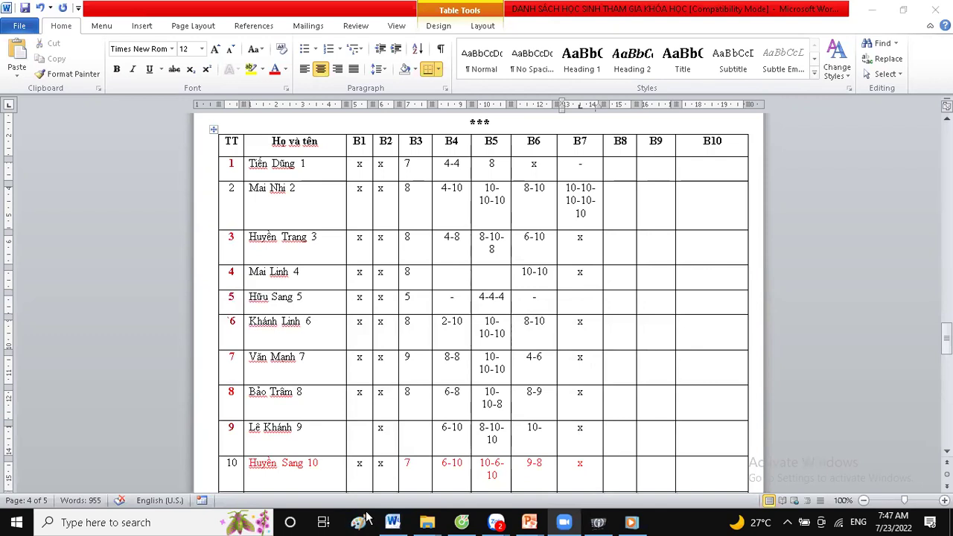
Replace the x in row 3, column B7 with the scores 8-8-10-10-10.
left_click(579, 238)
double_click(579, 237)
type("8-8-10-10-10")
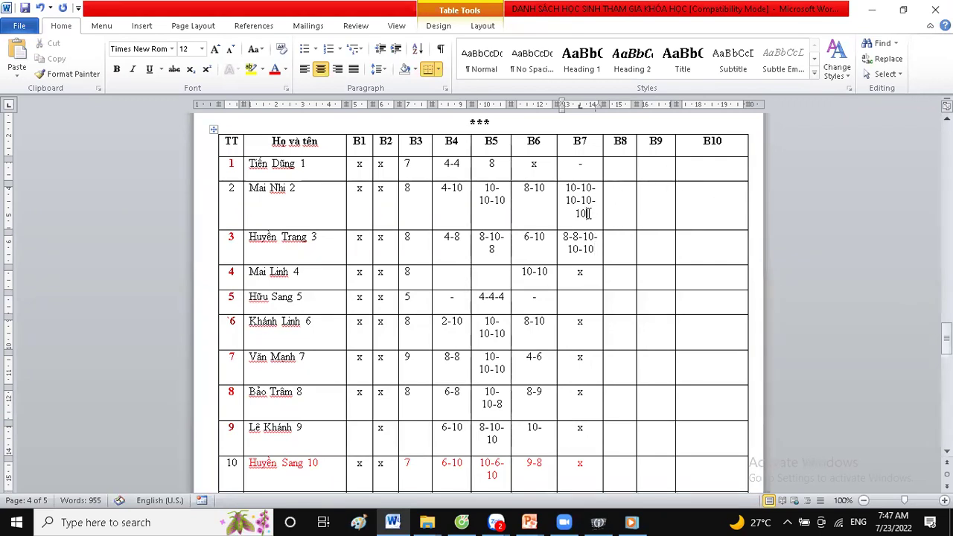
Add a sixth score, -10, to row 2's B7 entry and insert 8- before the first 10 in row 3's.
type("-10")
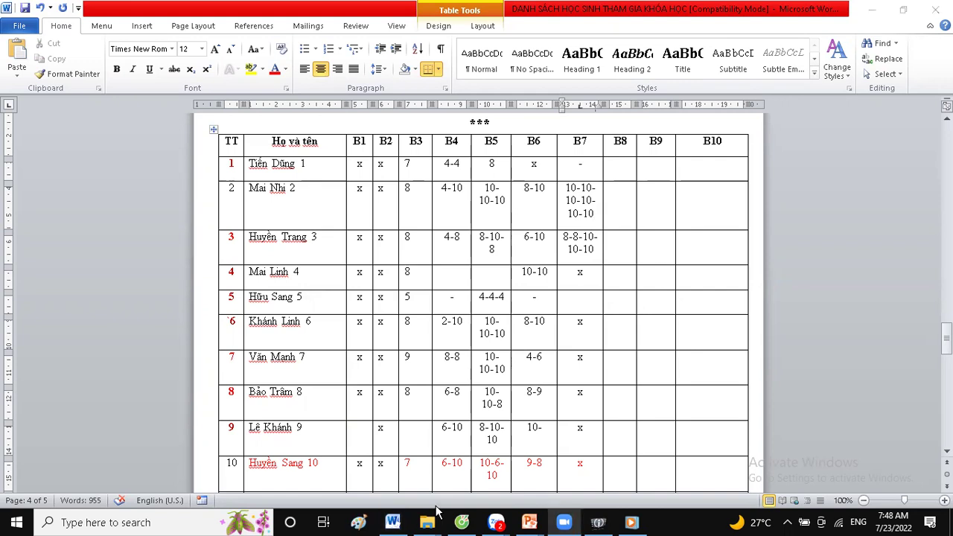
left_click(584, 238)
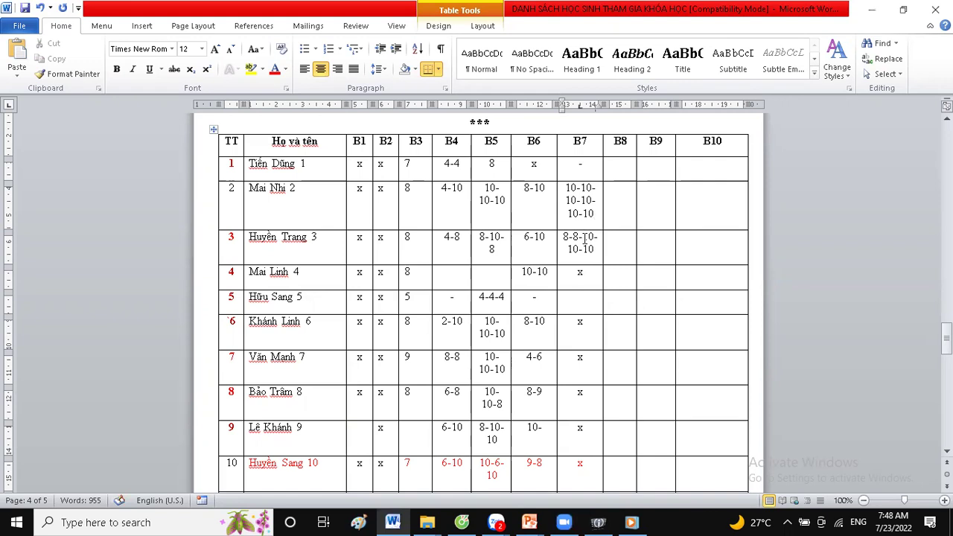
type("8-")
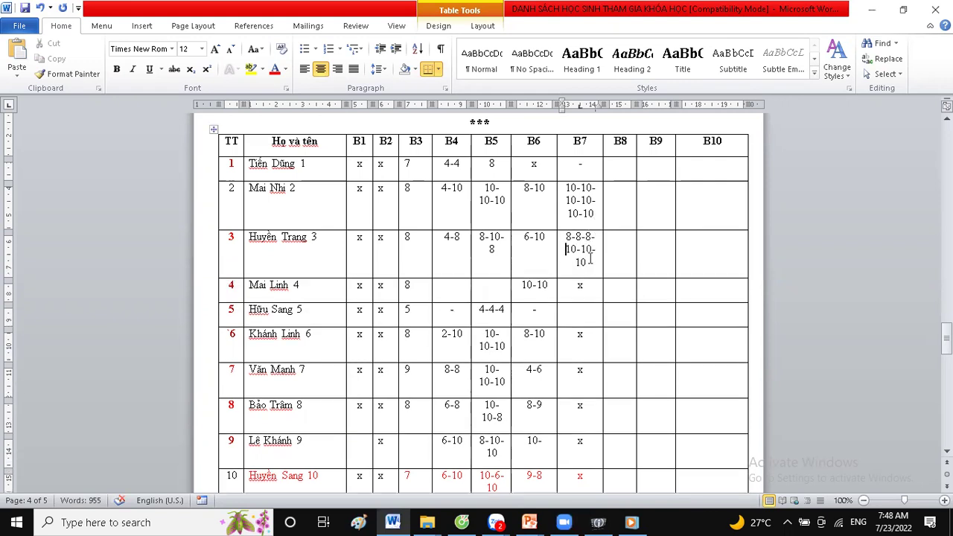
Replace the x in row 4, column B7 with the scores 4-4-8-8-10.
left_click_drag(577, 287, 589, 290)
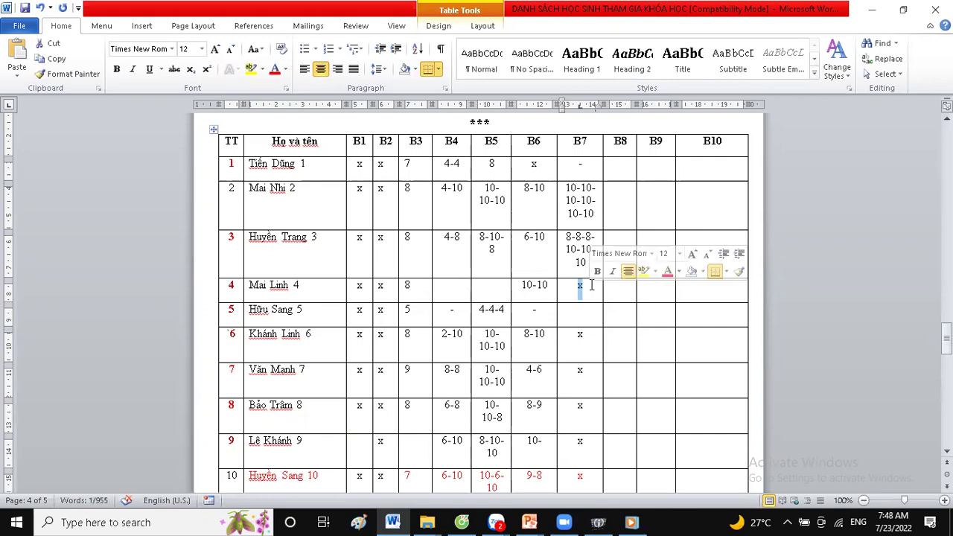
type("4-4-")
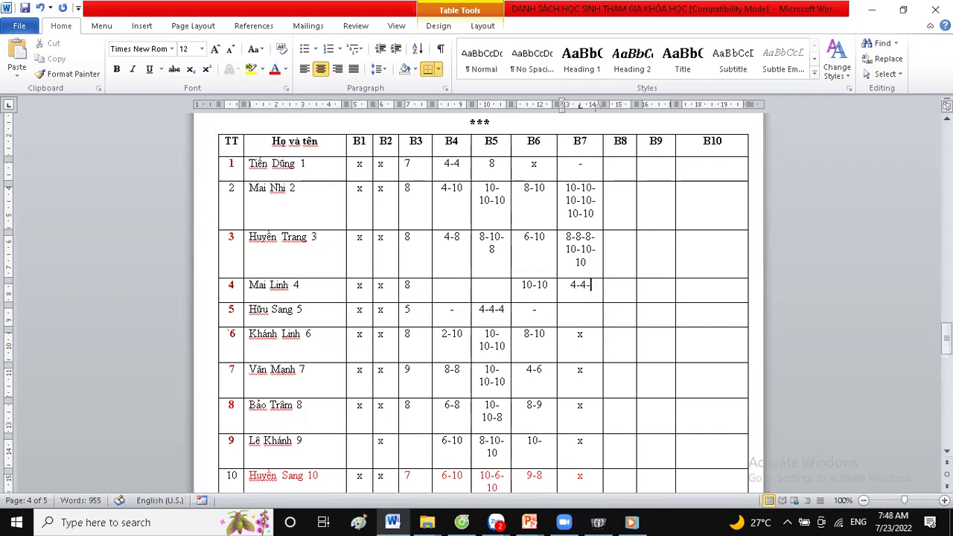
type("8-8-")
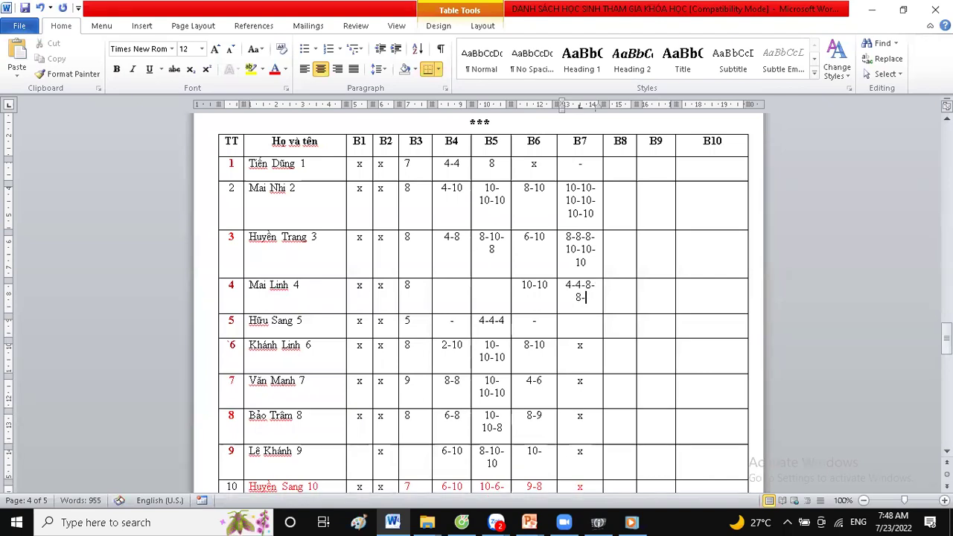
type("10")
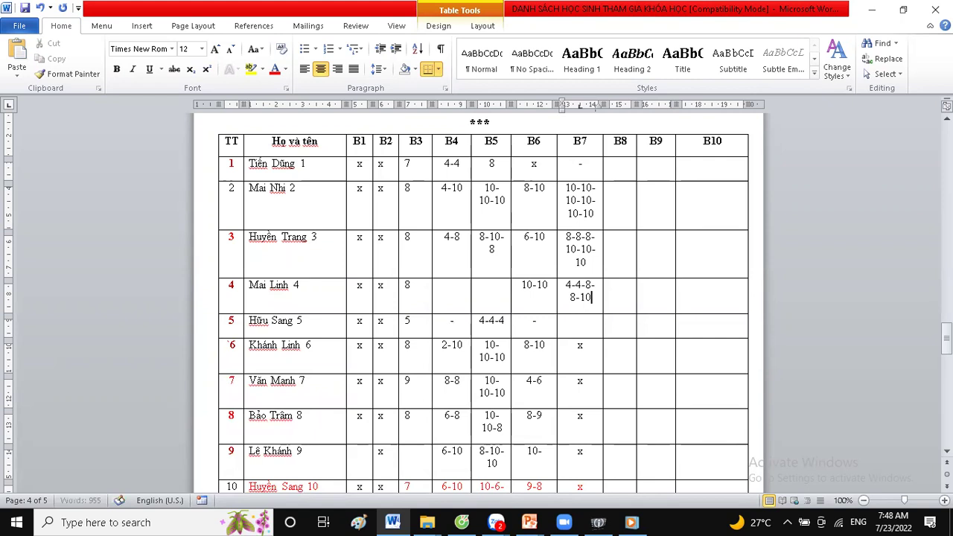
left_click(587, 325)
scroll(586, 323, "down", 1)
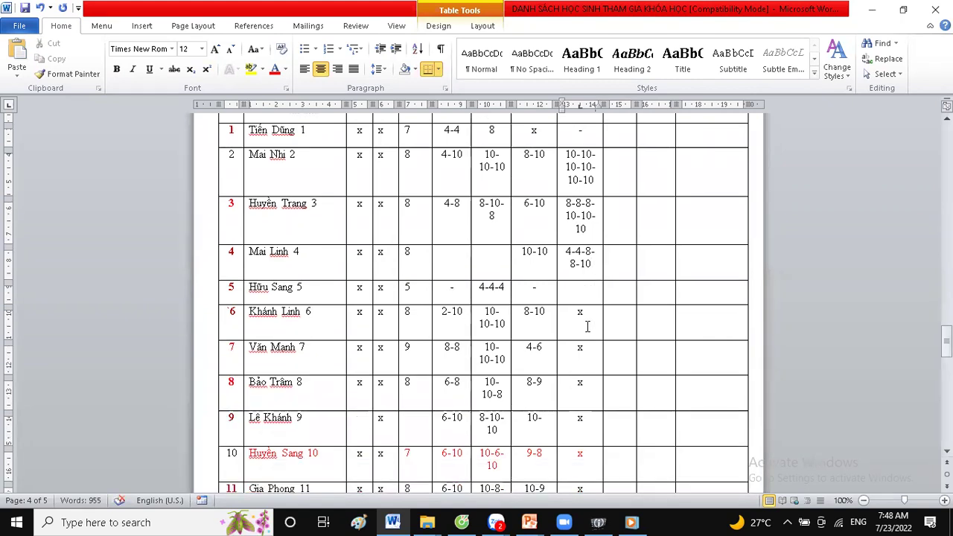
double_click(579, 314)
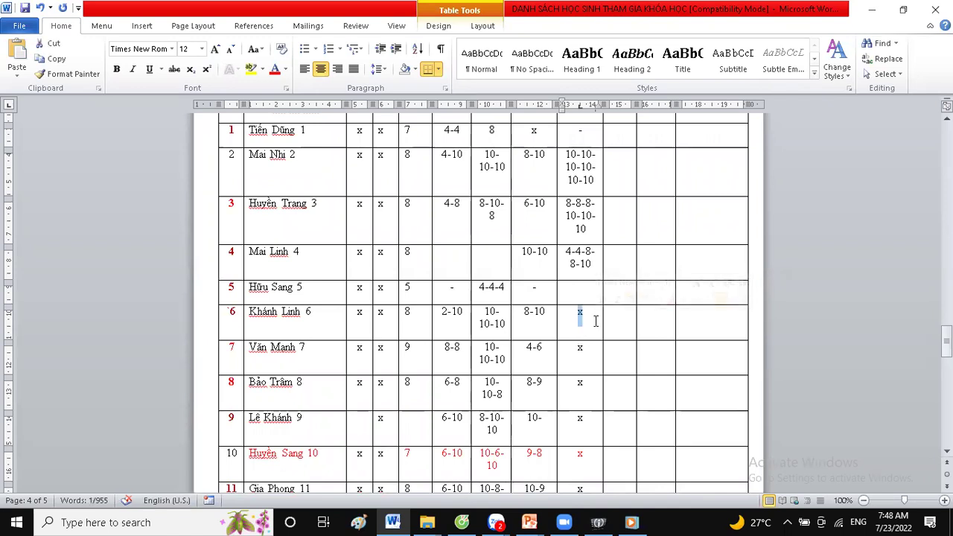
type("10-1")
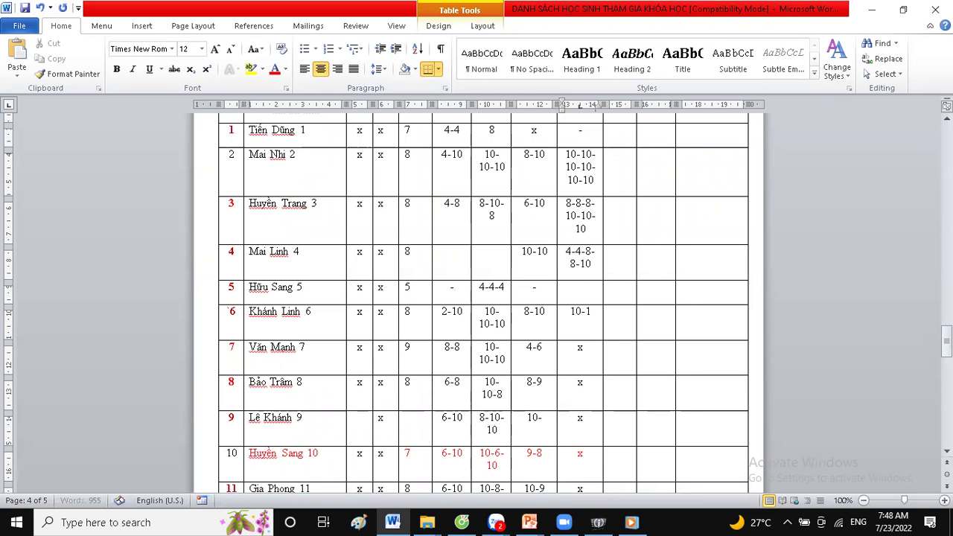
type("0-10-10-10-10")
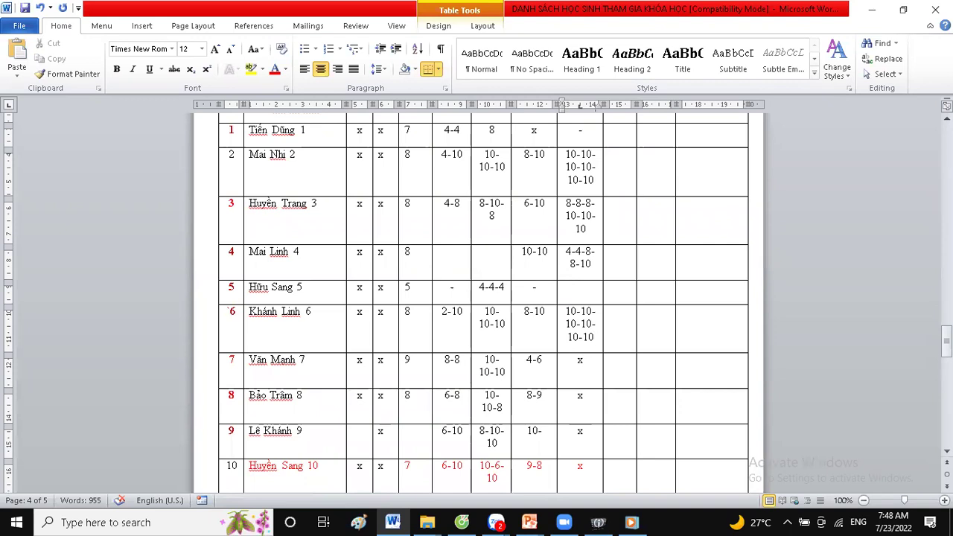
Append the score -8 to the end of the B7 entry in row 4.
left_click(593, 263)
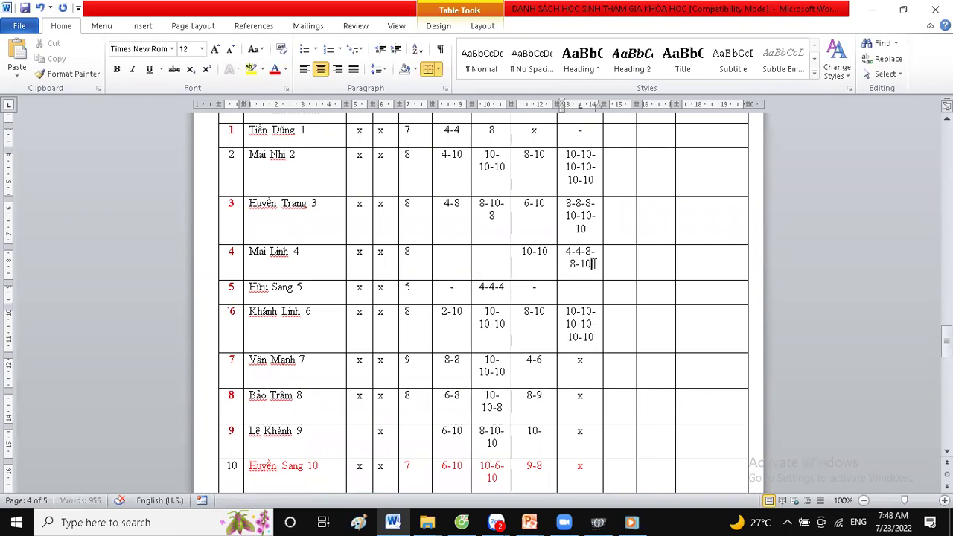
type("-8")
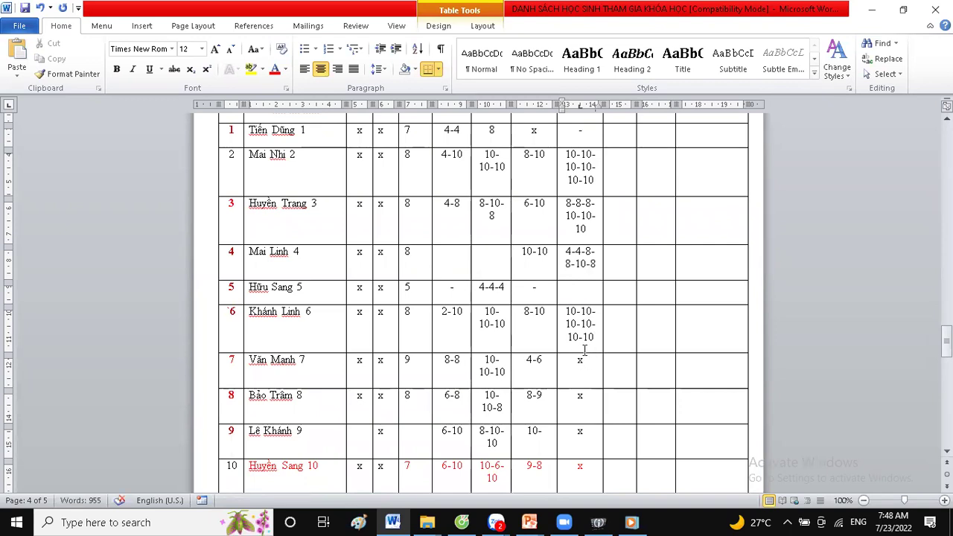
left_click_drag(577, 359, 586, 361)
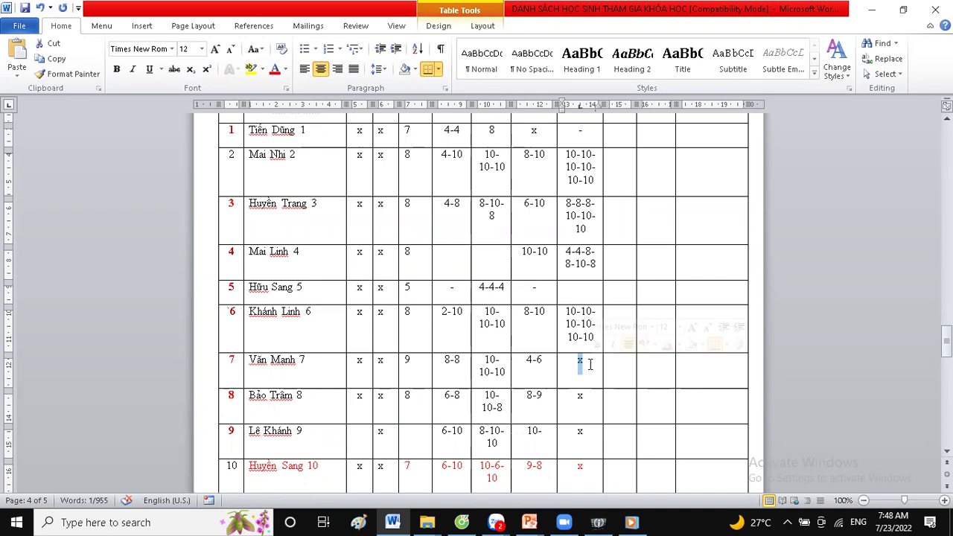
type("8-10")
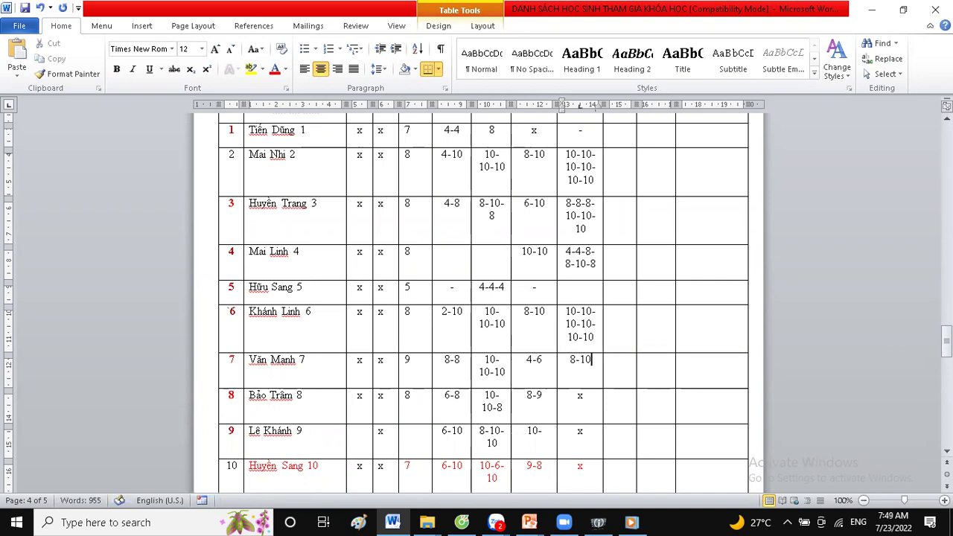
type("-10-10")
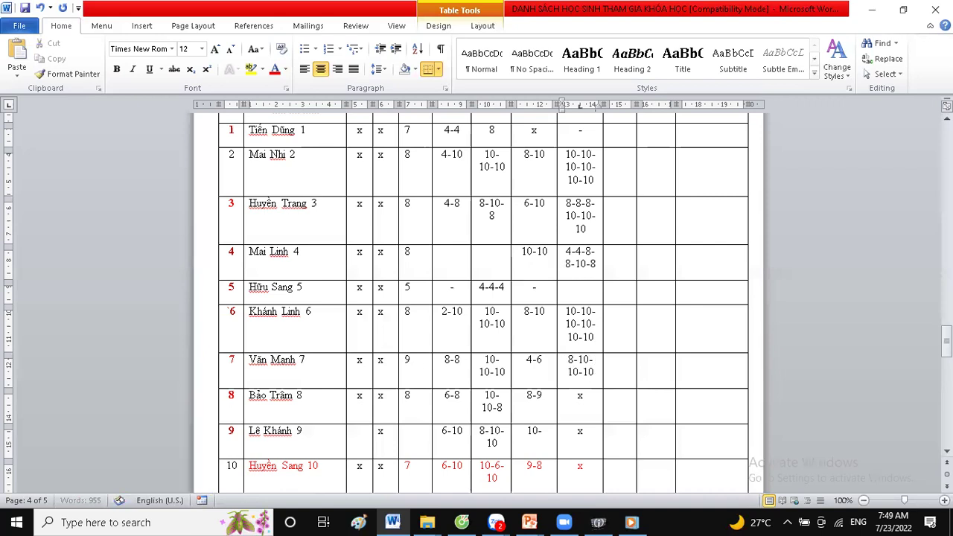
type("-1")
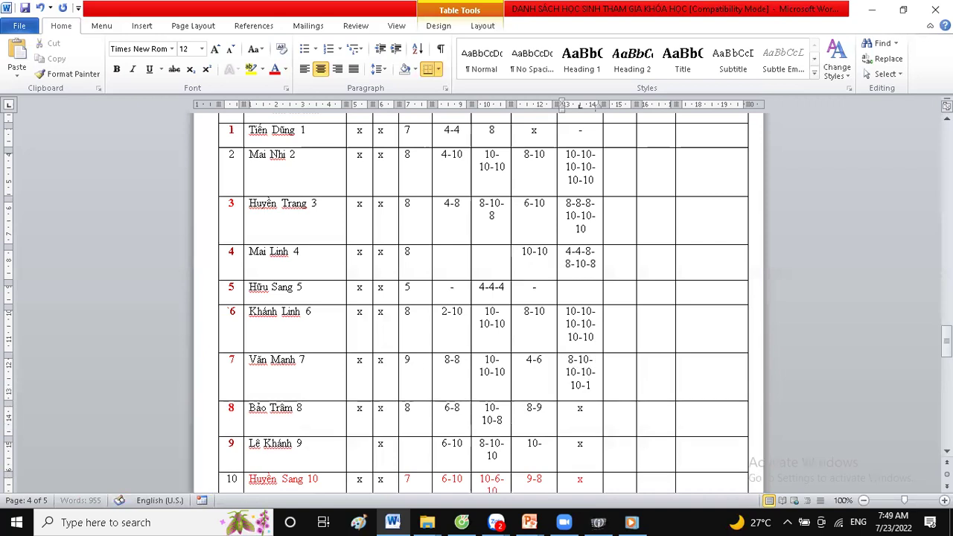
type("0")
scroll(581, 382, "down", 1)
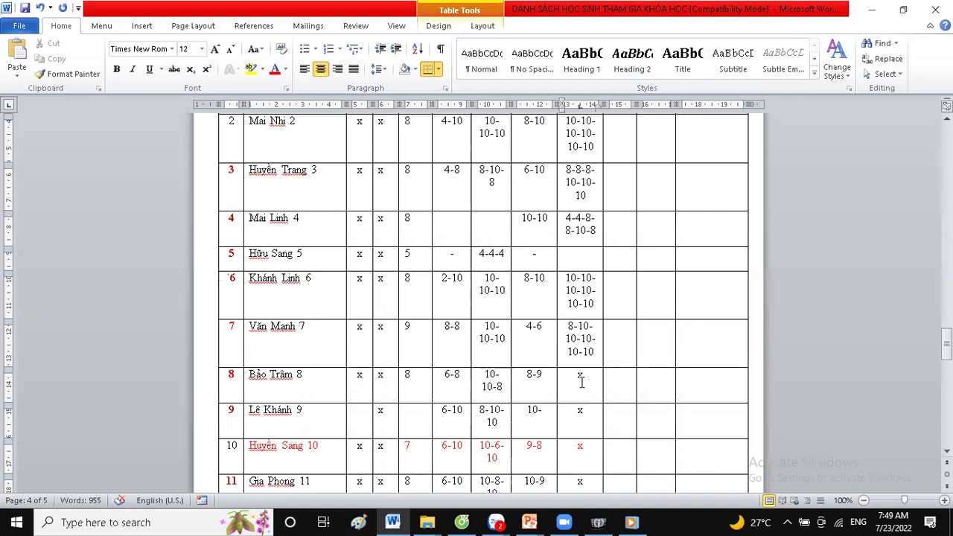
left_click_drag(577, 376, 589, 381)
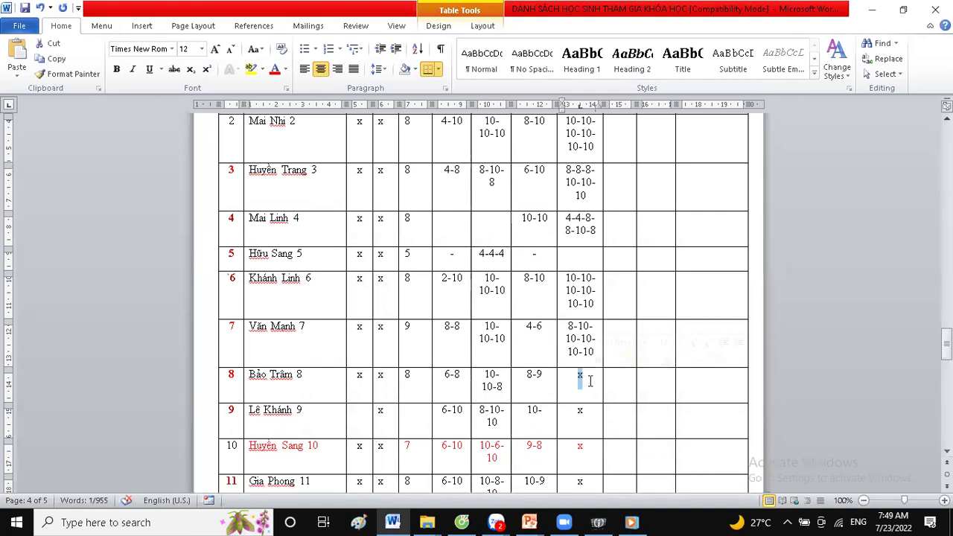
type("10-10")
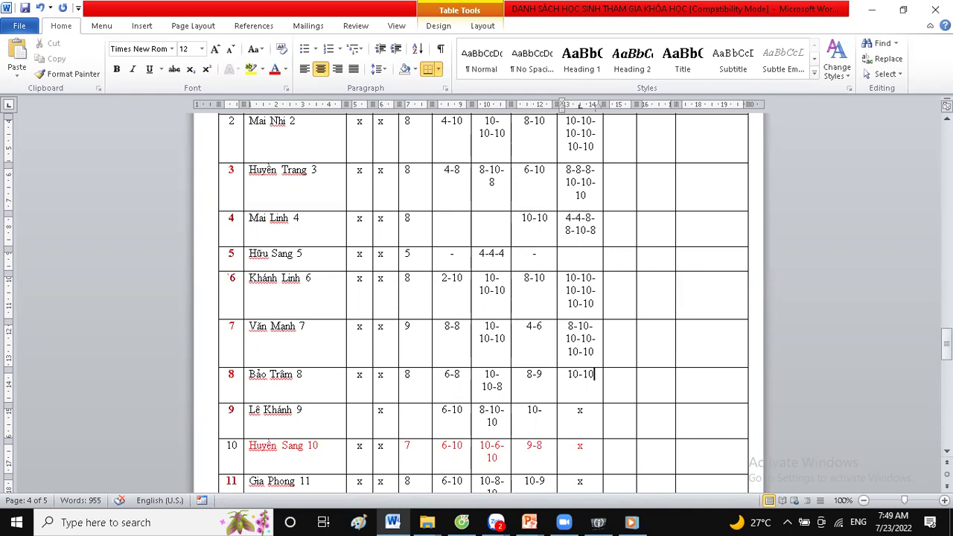
type("-5-8-10-10")
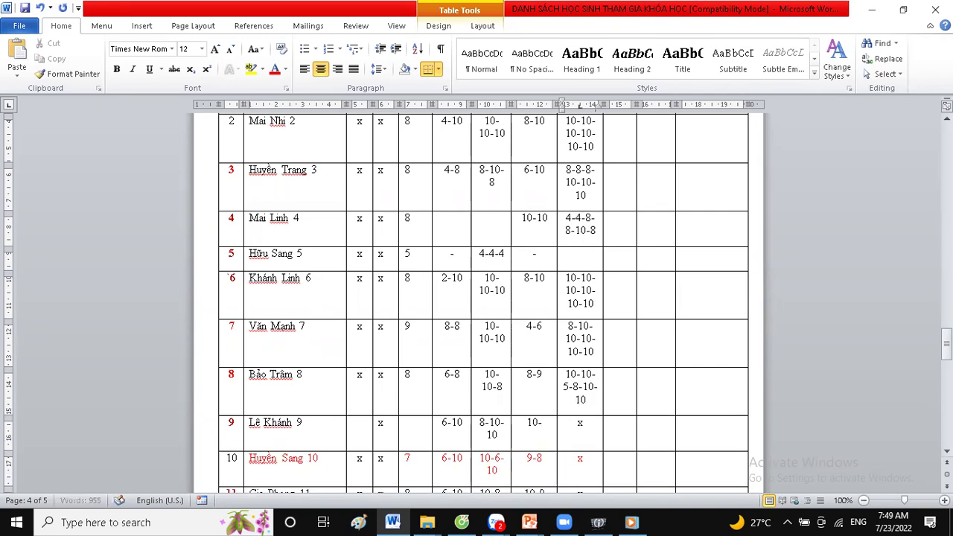
scroll(592, 380, "down", 1)
scroll(591, 379, "down", 1)
double_click(580, 357)
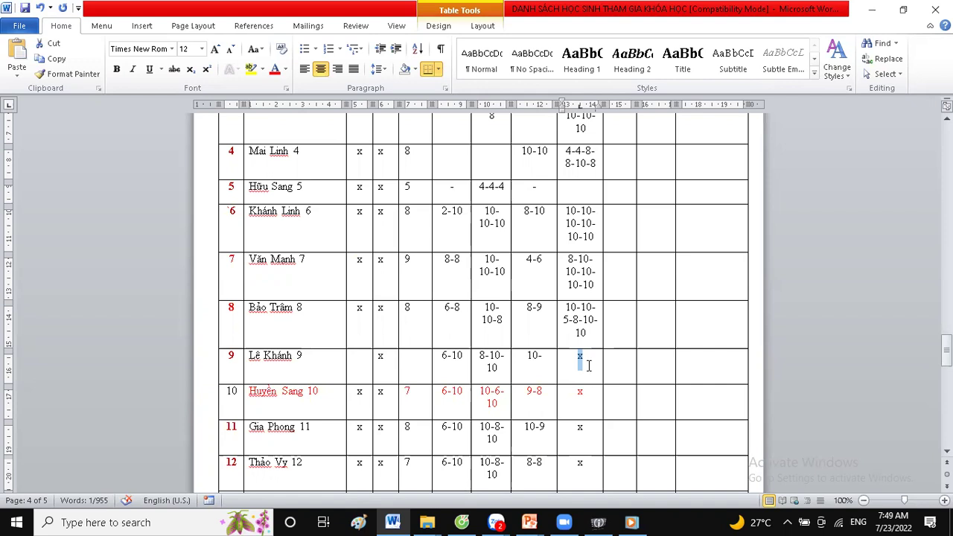
type("101-")
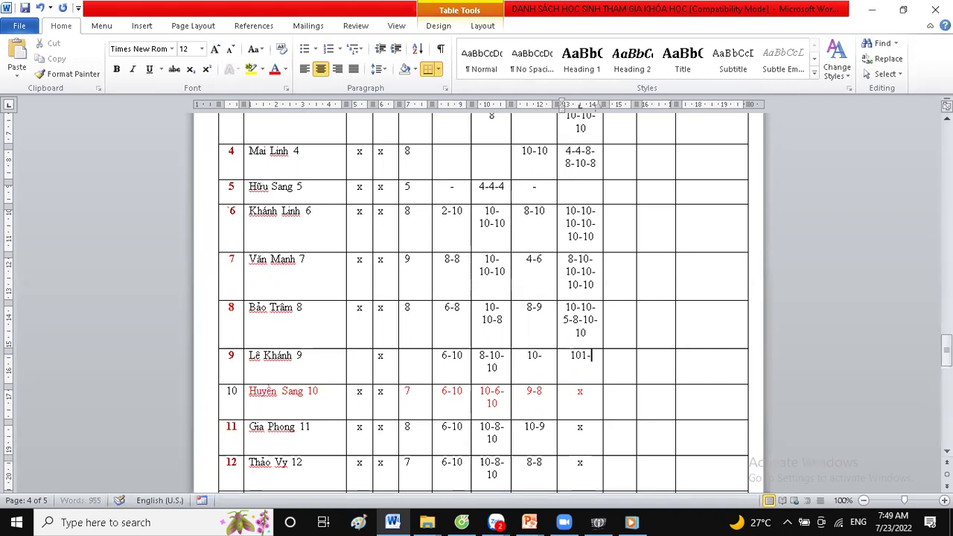
key("Left")
key("BackSpace")
type("10-10-10")
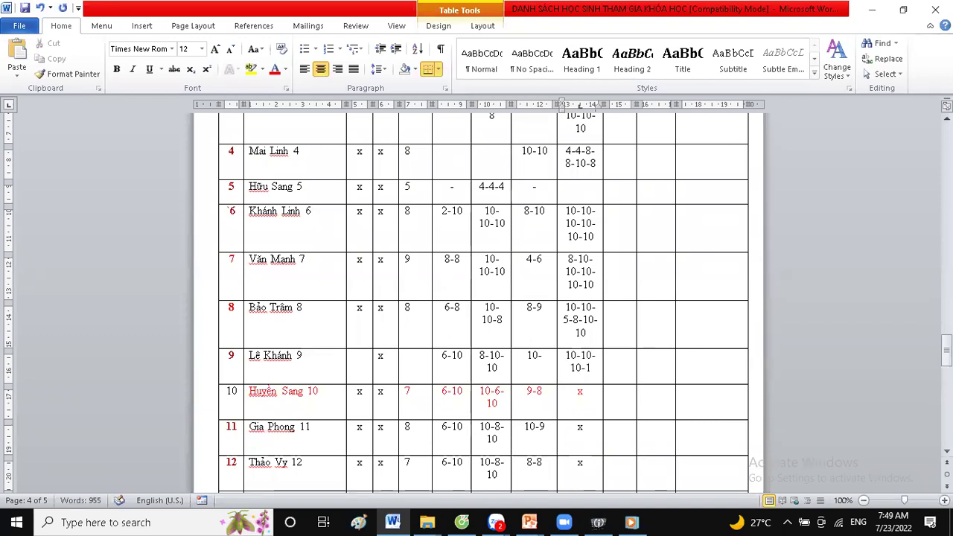
left_click(547, 358)
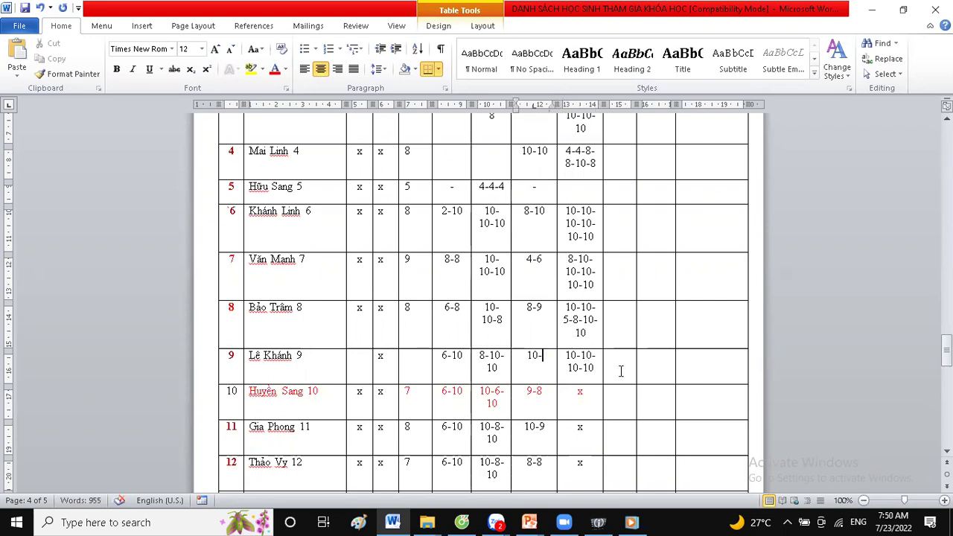
left_click(597, 367)
type("-")
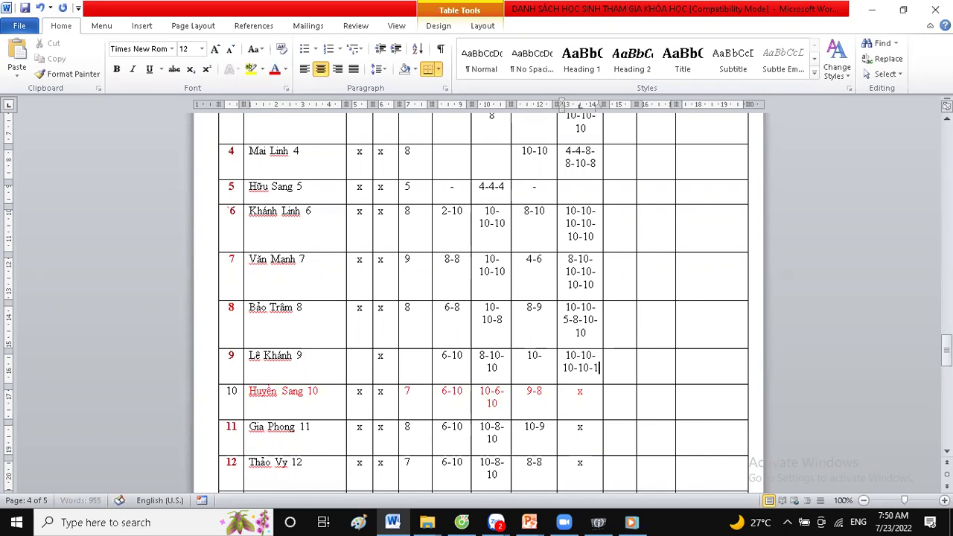
type("10")
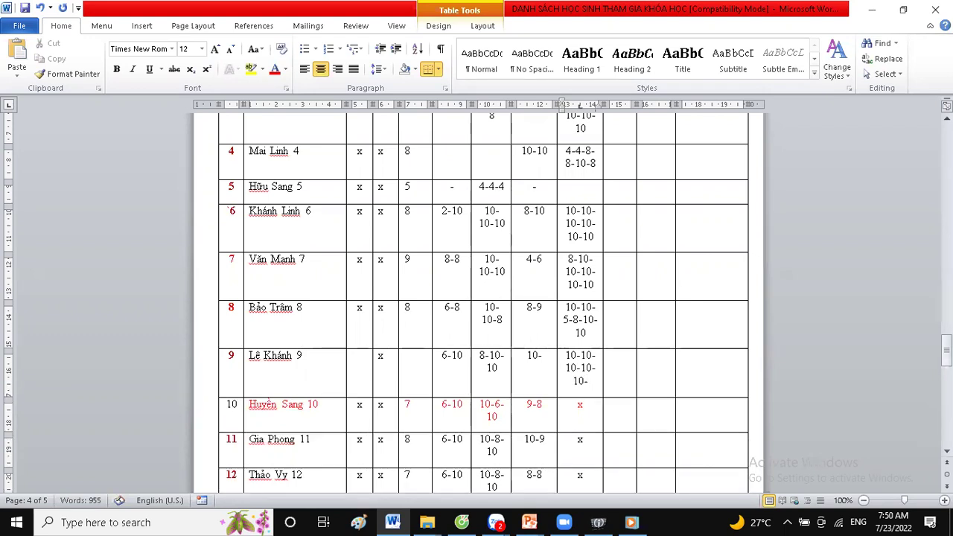
scroll(586, 383, "down", 2)
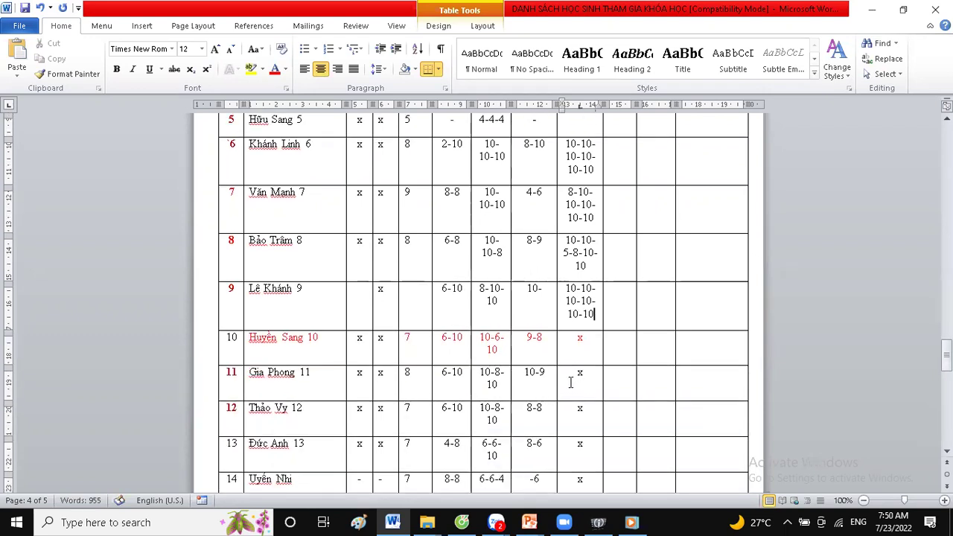
double_click(579, 337)
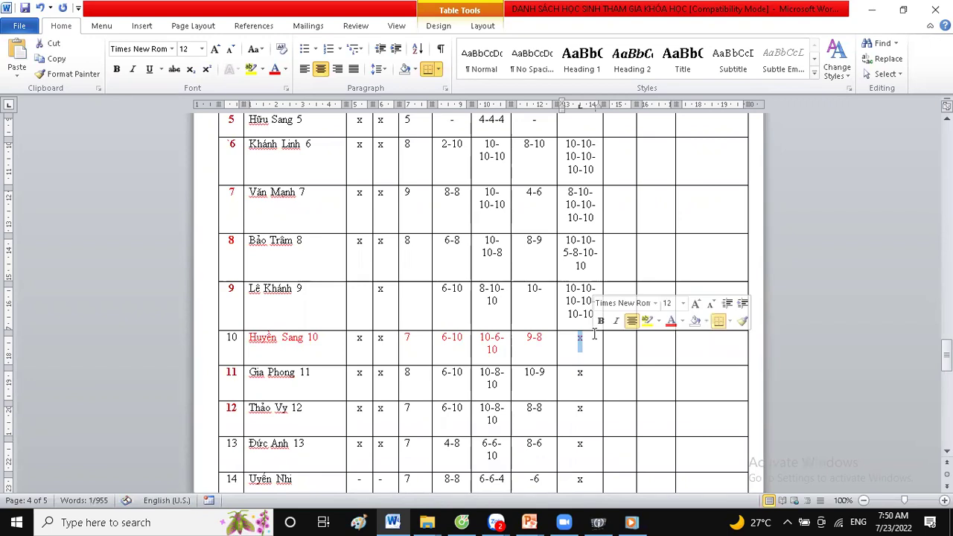
type("9")
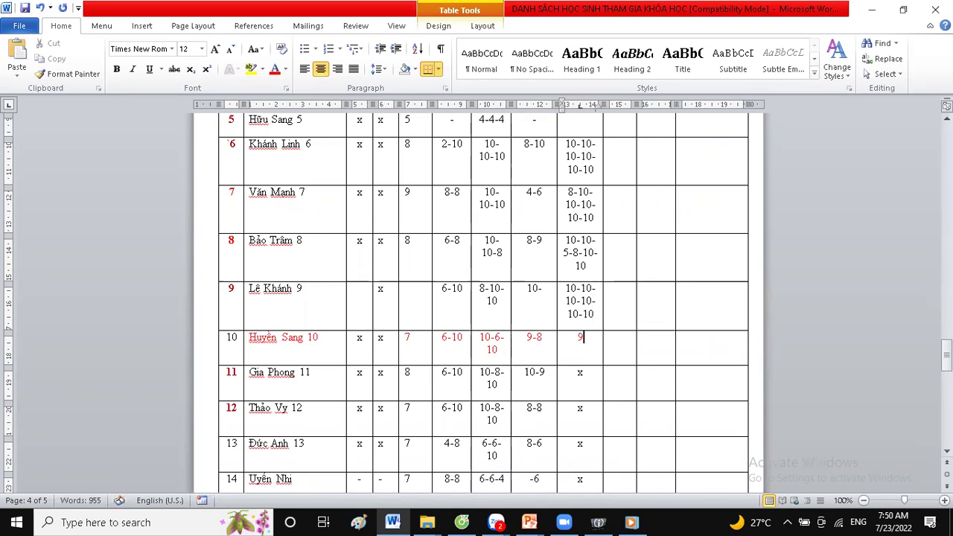
type("-10-10")
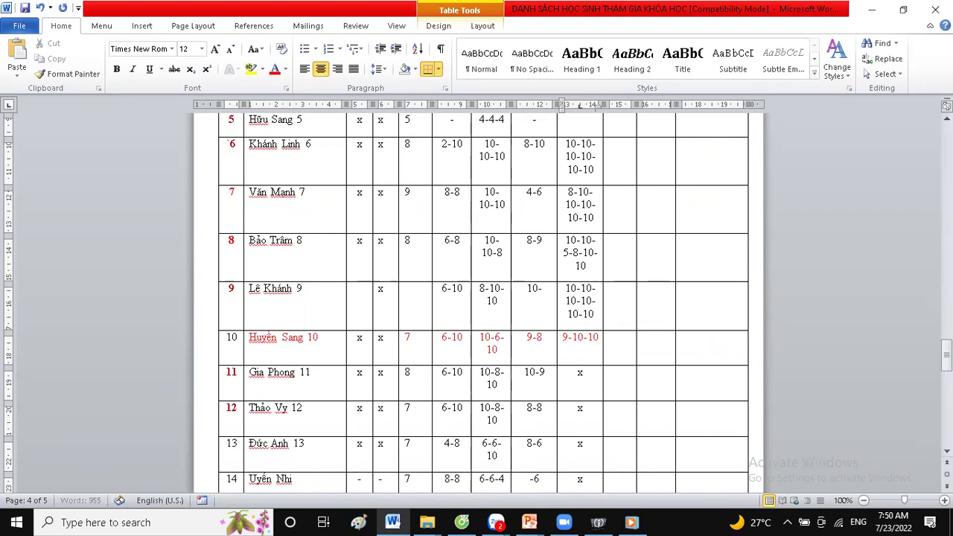
type("-10-10-10")
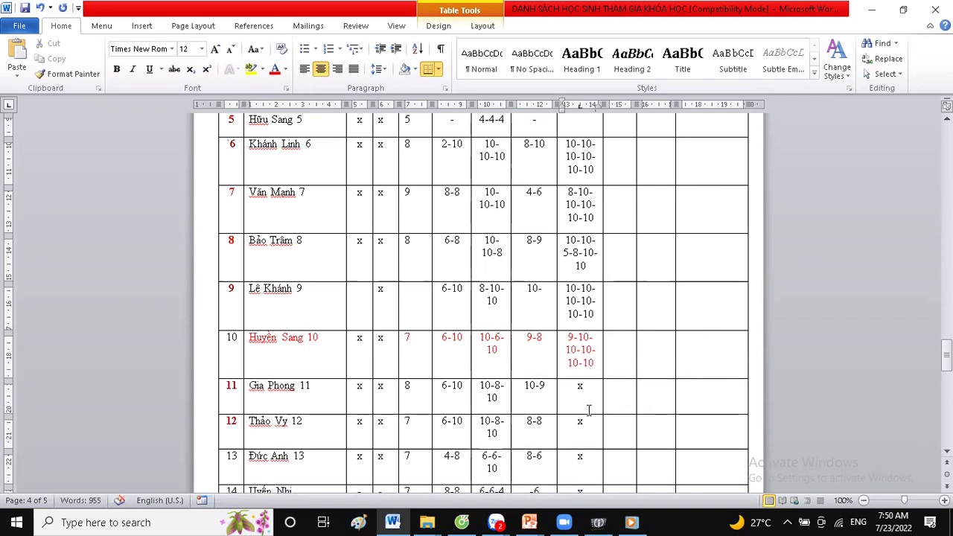
scroll(584, 394, "down", 1)
double_click(581, 353)
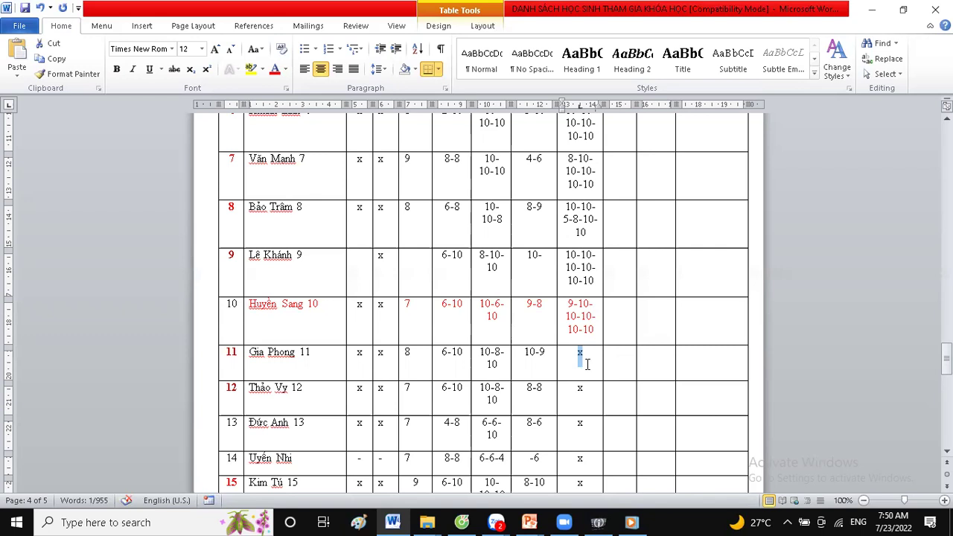
type("10-")
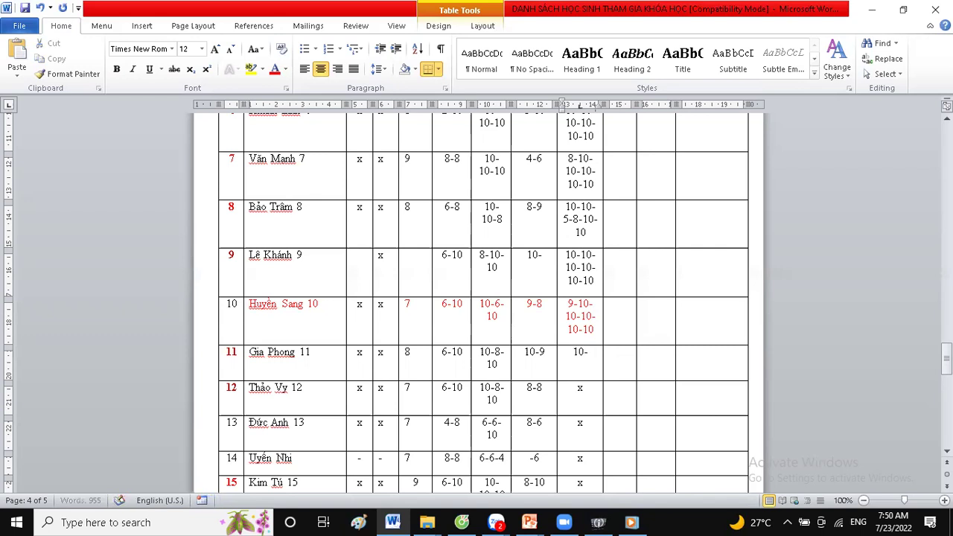
type("10-10-10-10-10")
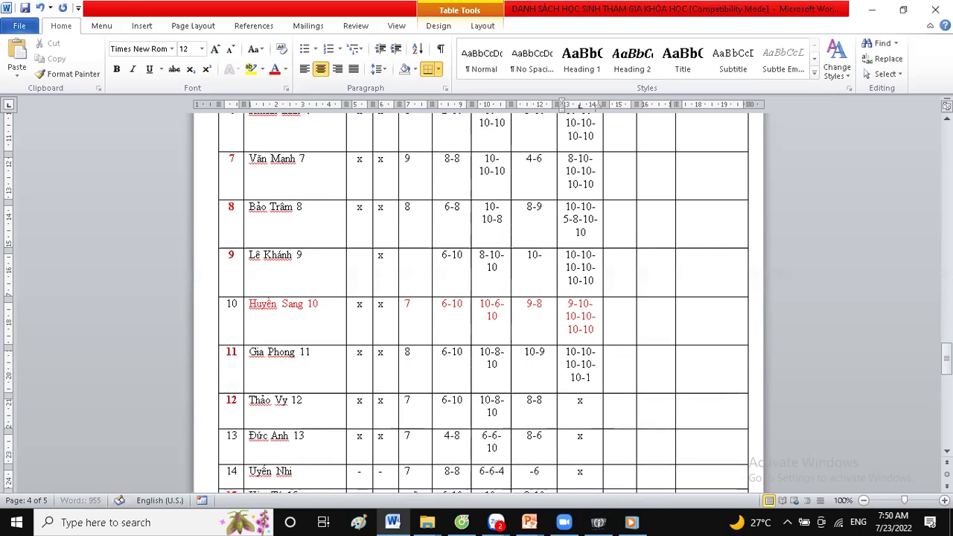
scroll(595, 337, "down", 2)
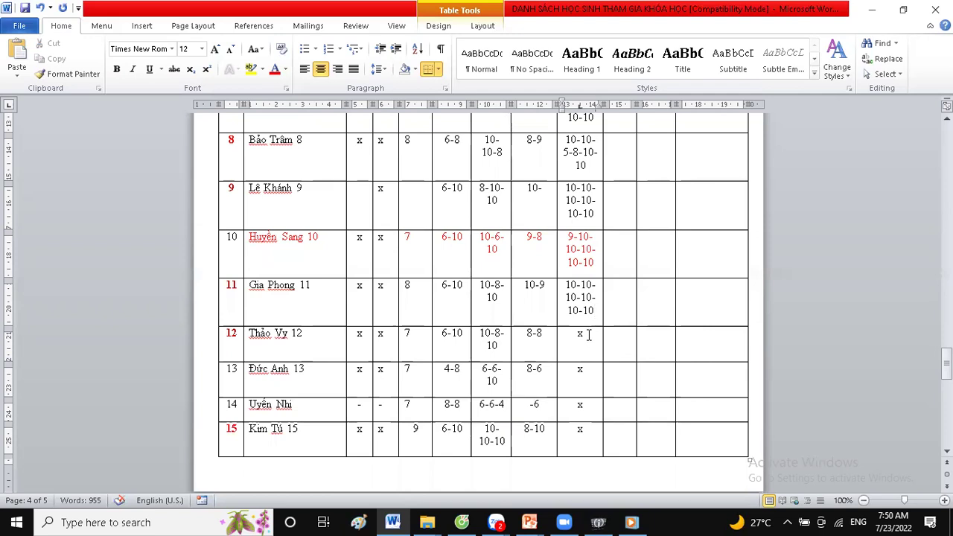
left_click_drag(579, 332, 588, 337)
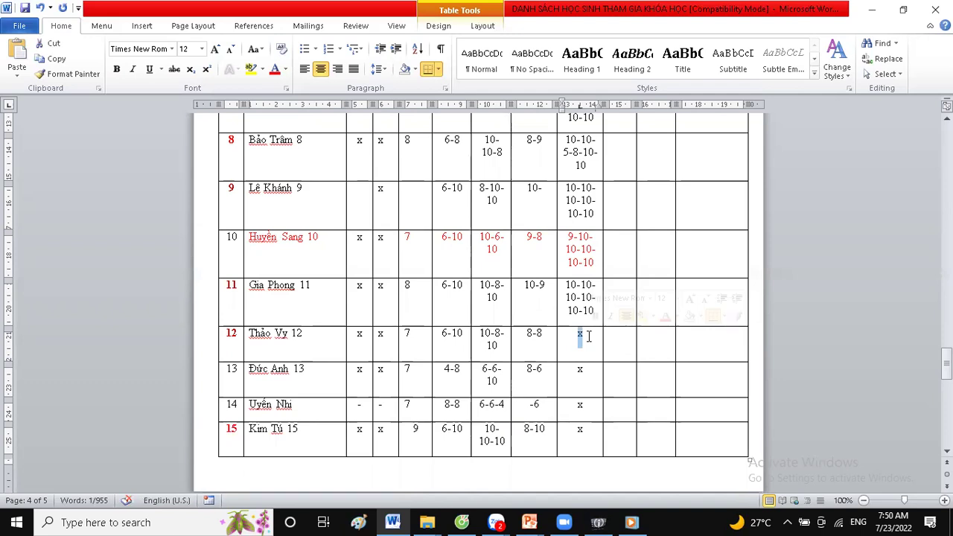
type("9")
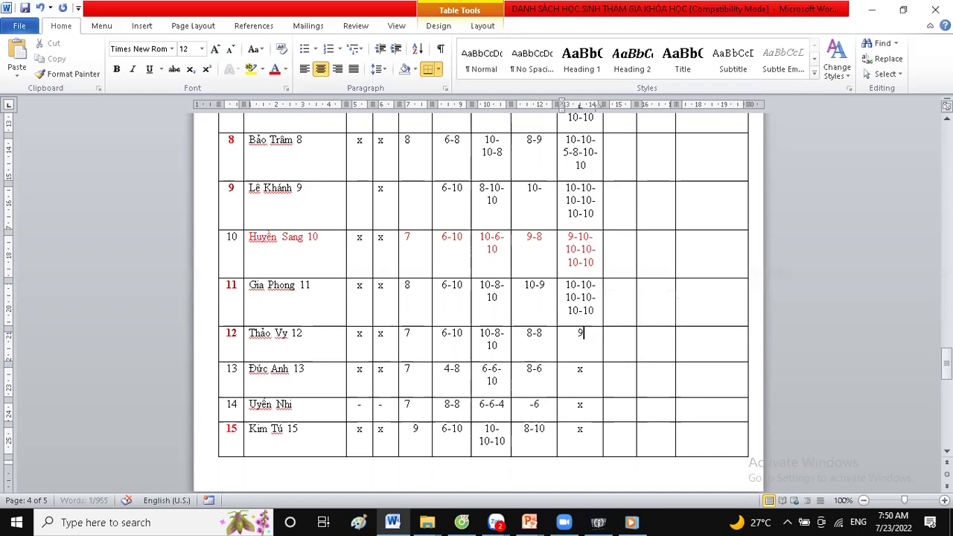
type("-10-1")
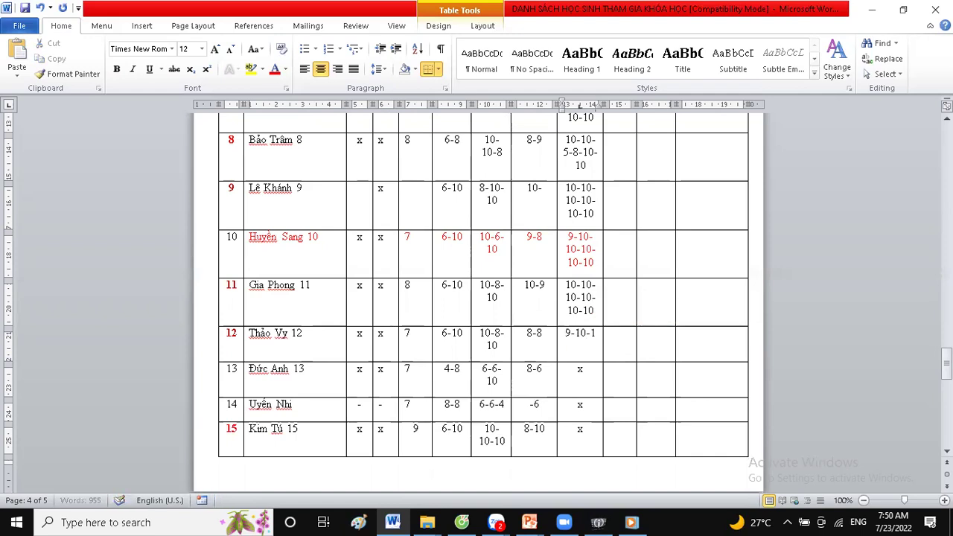
type("0-10-10-10")
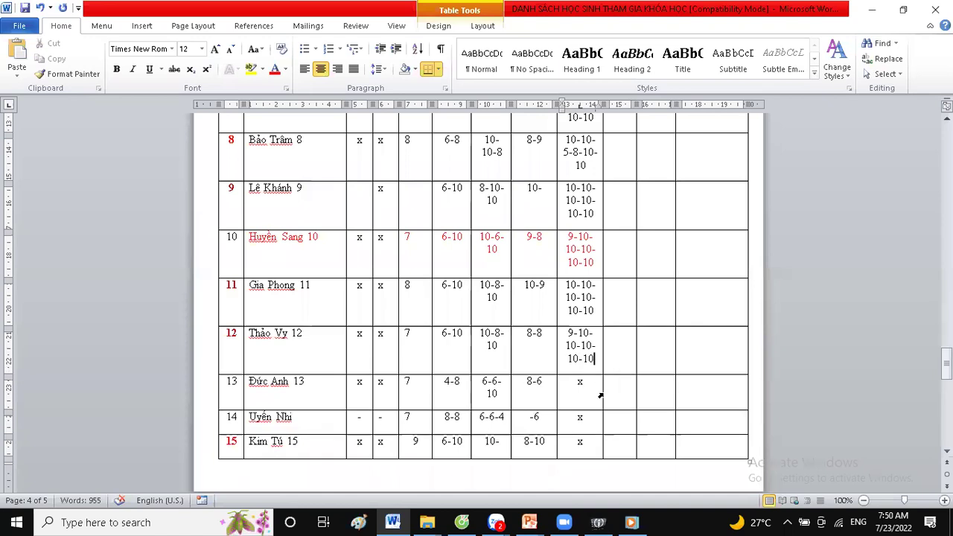
Replace the x in row 13, column B7 with the scores 8-6-5-6-6-8.
scroll(601, 393, "down", 1)
double_click(591, 352)
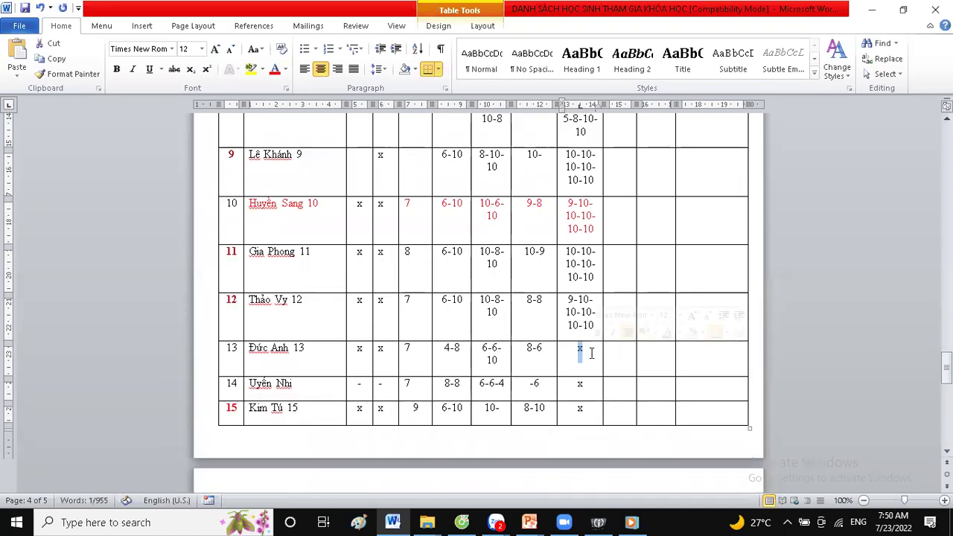
left_click(591, 353)
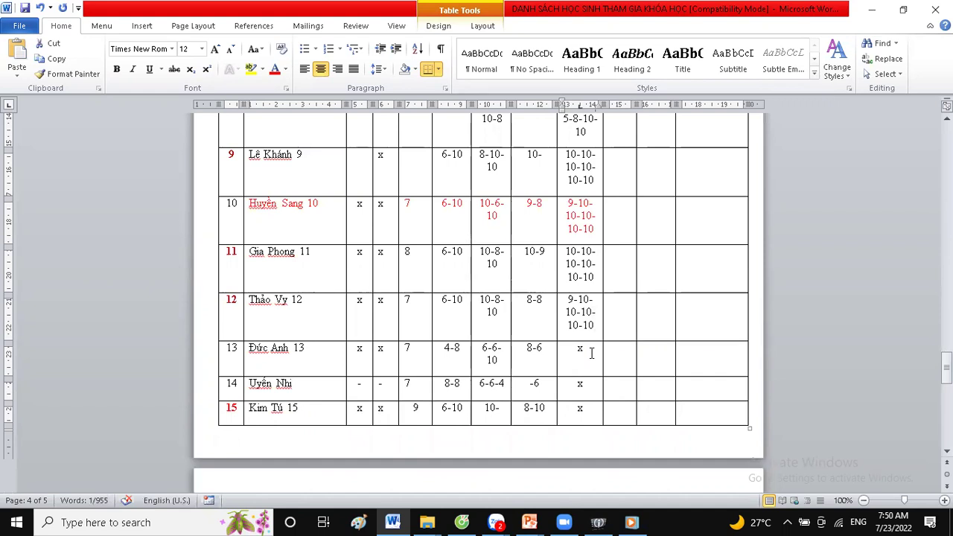
type("8-")
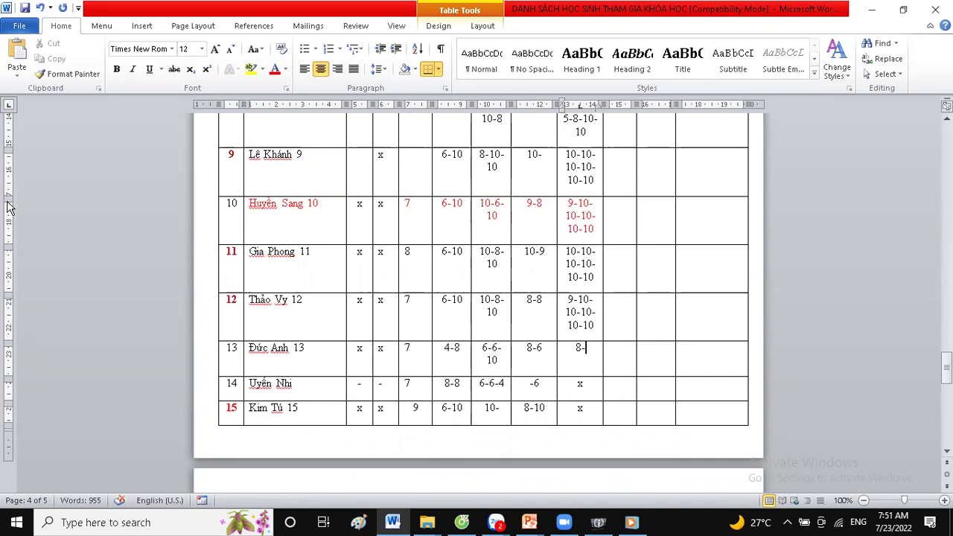
type("6-5-")
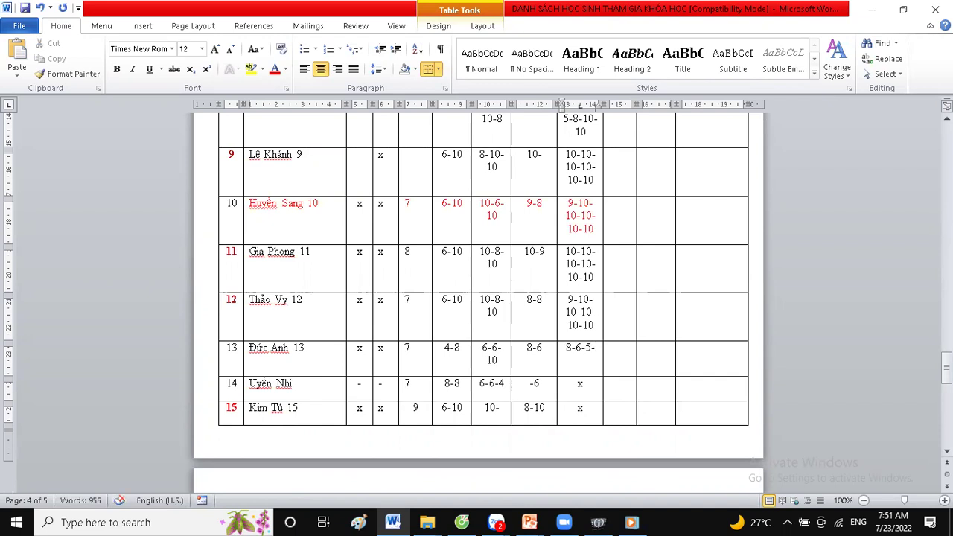
type("6-6-8")
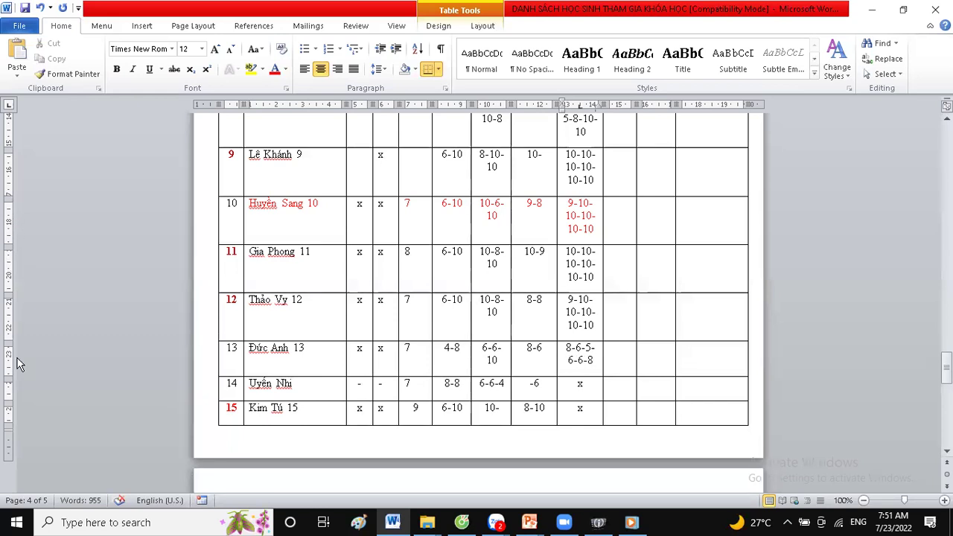
Replace the x in row 14, column B7 with the scores 3-9-6-8-8.
left_click_drag(570, 385, 594, 385)
type("3")
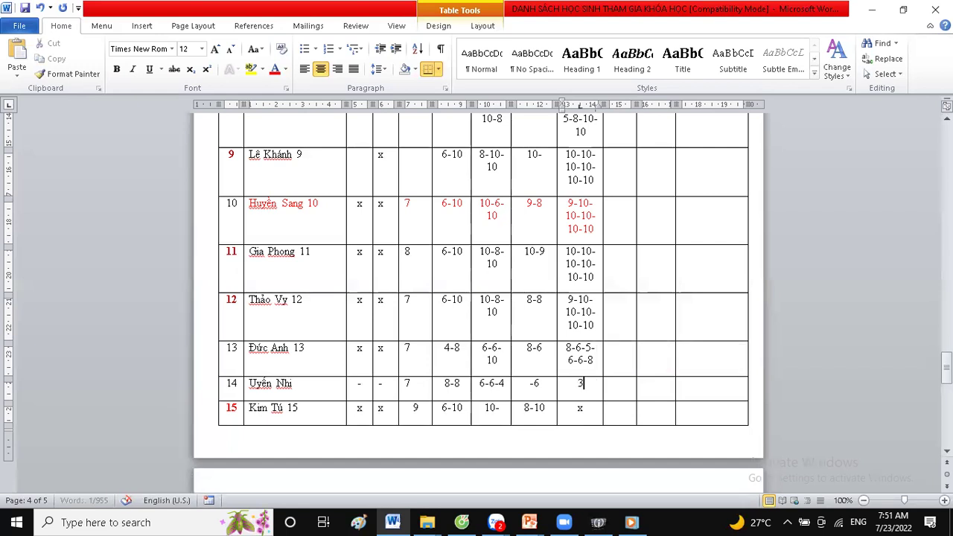
type("-9-6")
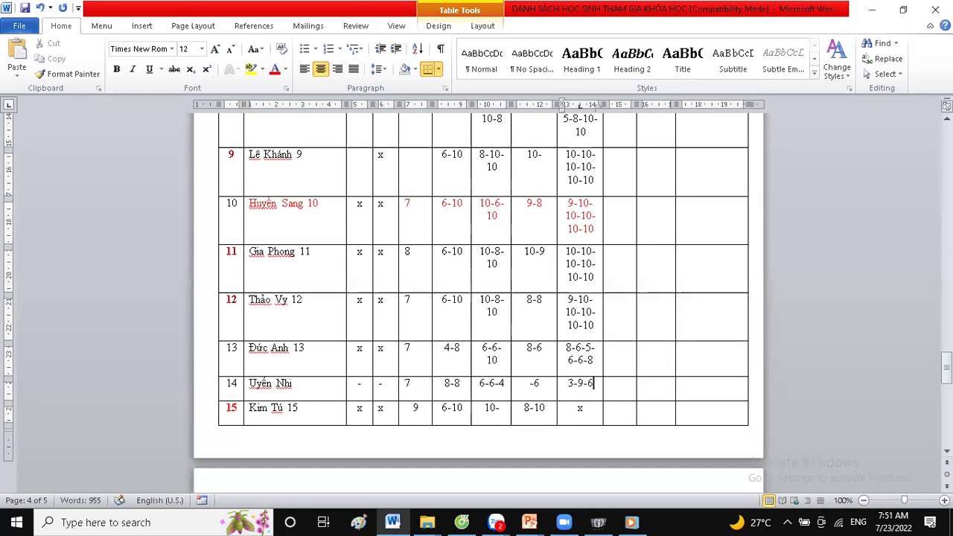
type("-8-8")
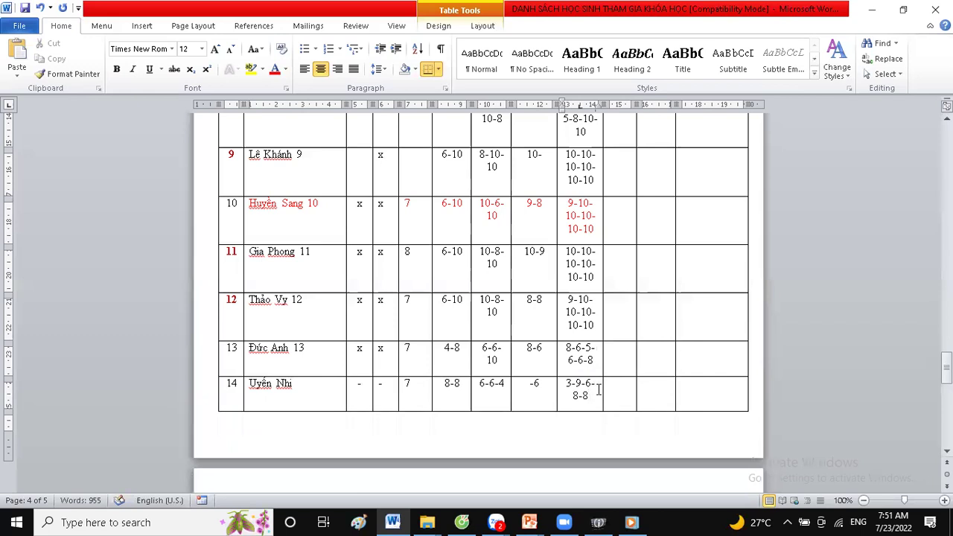
Replace the x in row 15, column B7 with the scores 10-10-10-10-9.
scroll(576, 404, "down", 3)
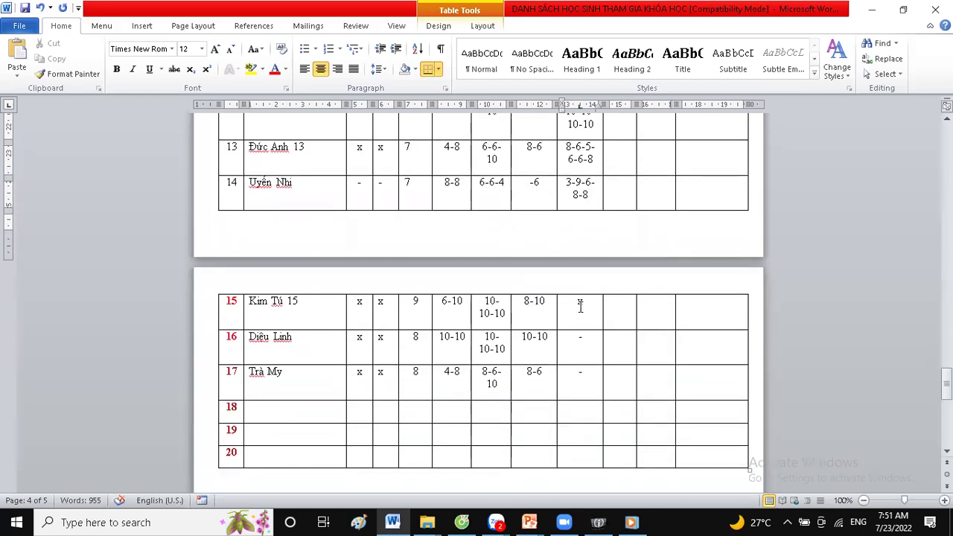
left_click(579, 303)
left_click_drag(579, 304, 585, 314)
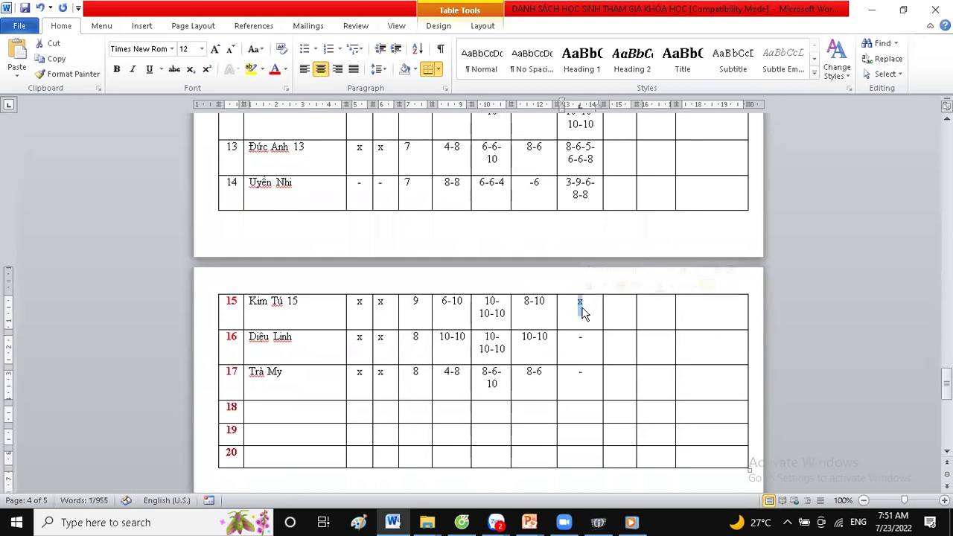
type("10")
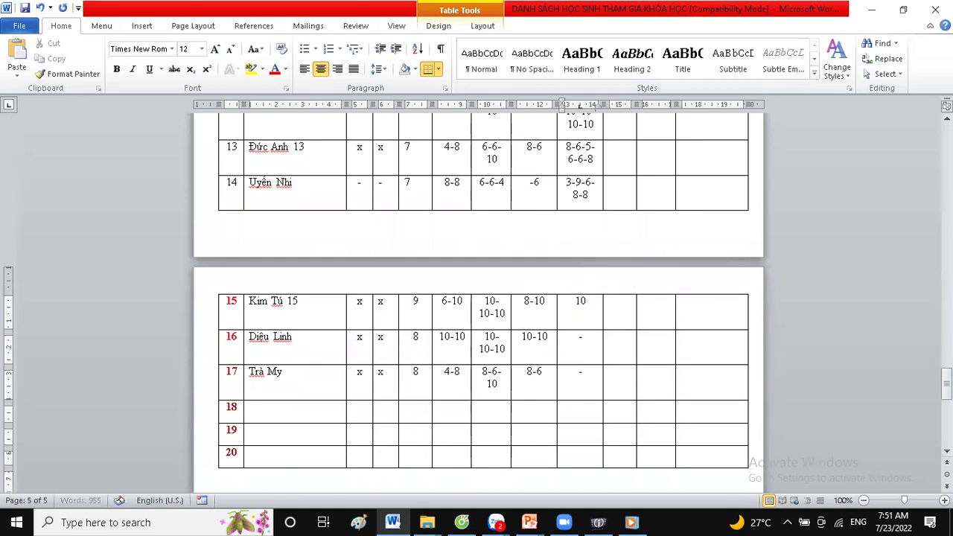
type("-10-10-10-")
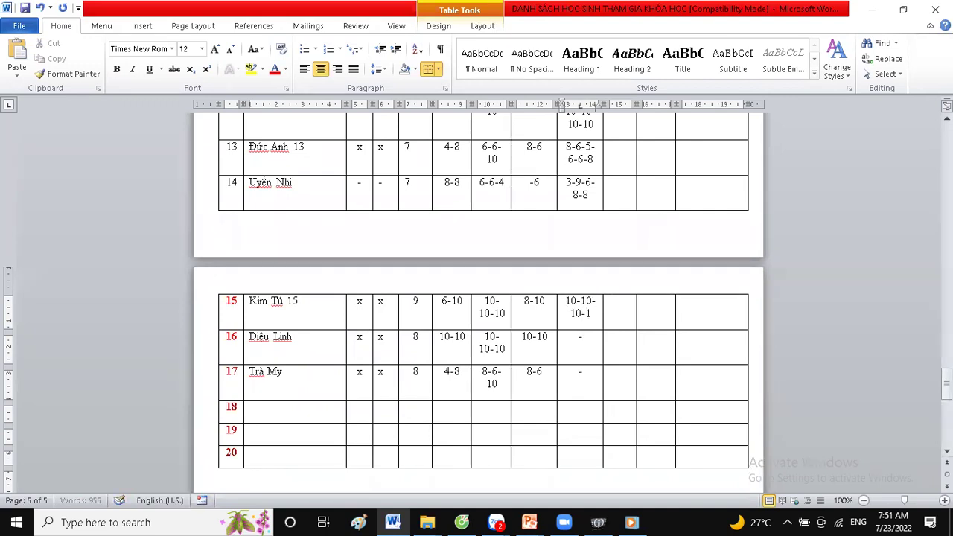
type("9")
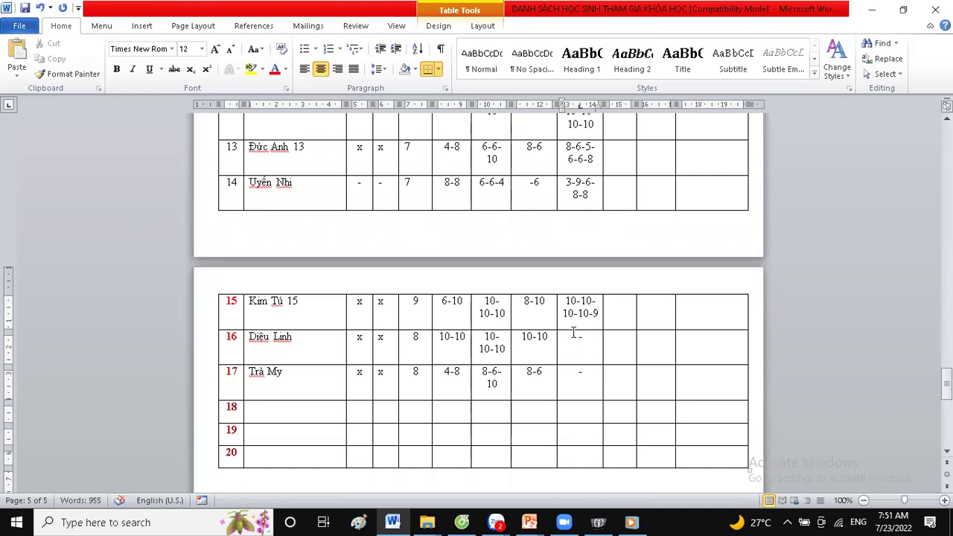
Replace the dashes in column B7 with the scores 10-10-10- in row 16 and 7-9-9 in row 17.
left_click_drag(580, 338, 589, 340)
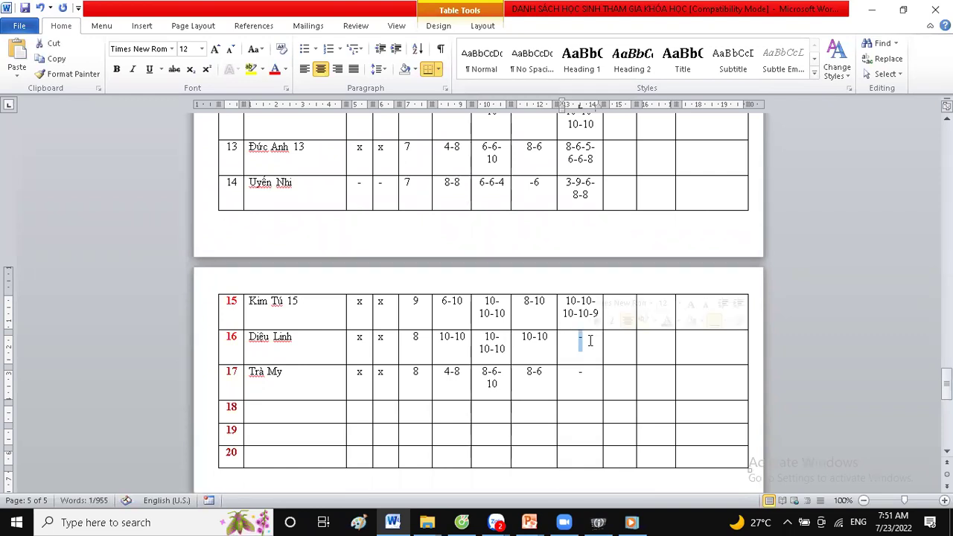
type("10-10-10-")
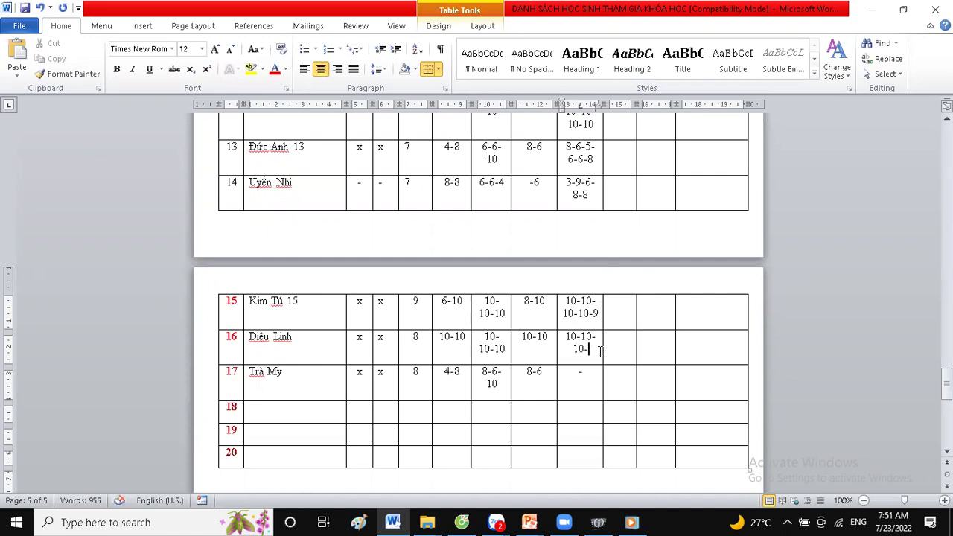
left_click_drag(576, 377, 584, 379)
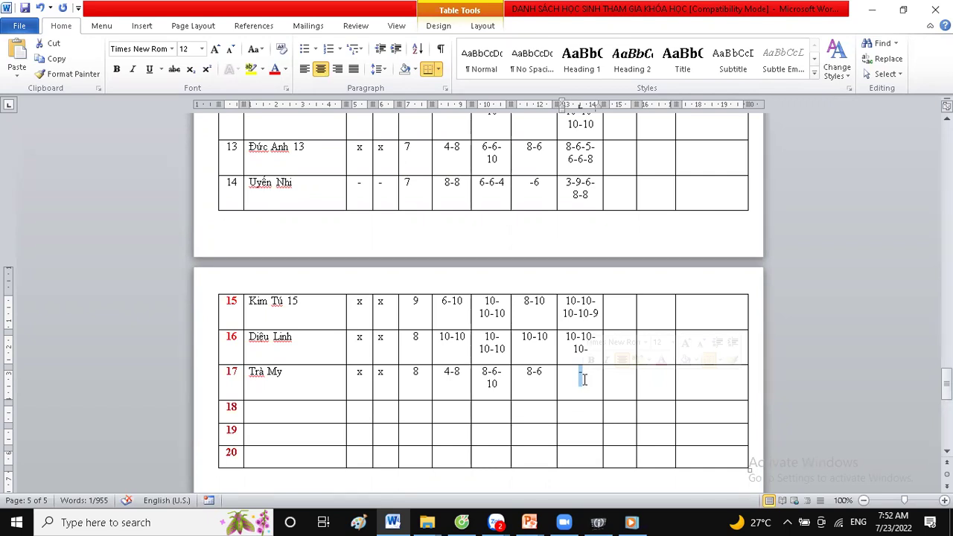
type("7-9-9")
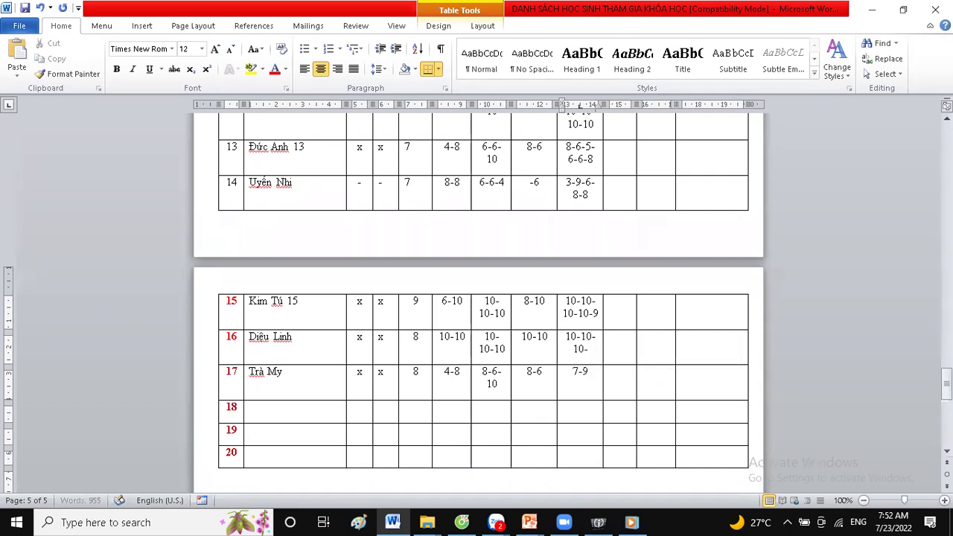
Save the class list, minimize its window and switch to the Zoom meeting.
left_click(25, 8)
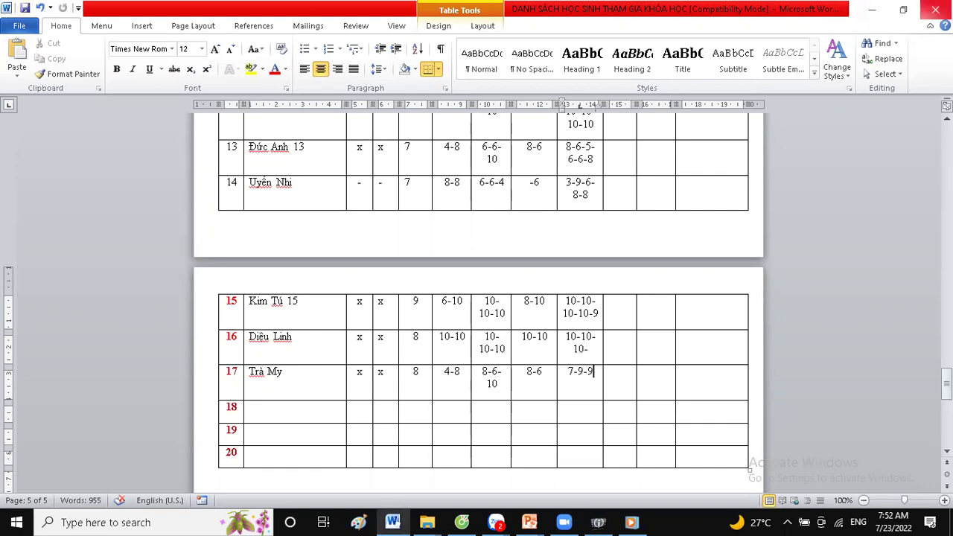
left_click(871, 10)
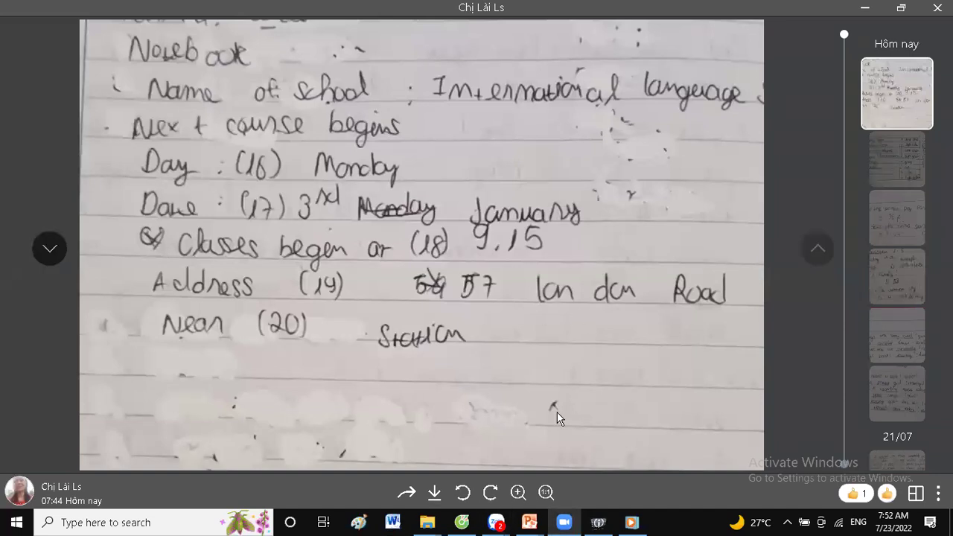
key("alt+Tab")
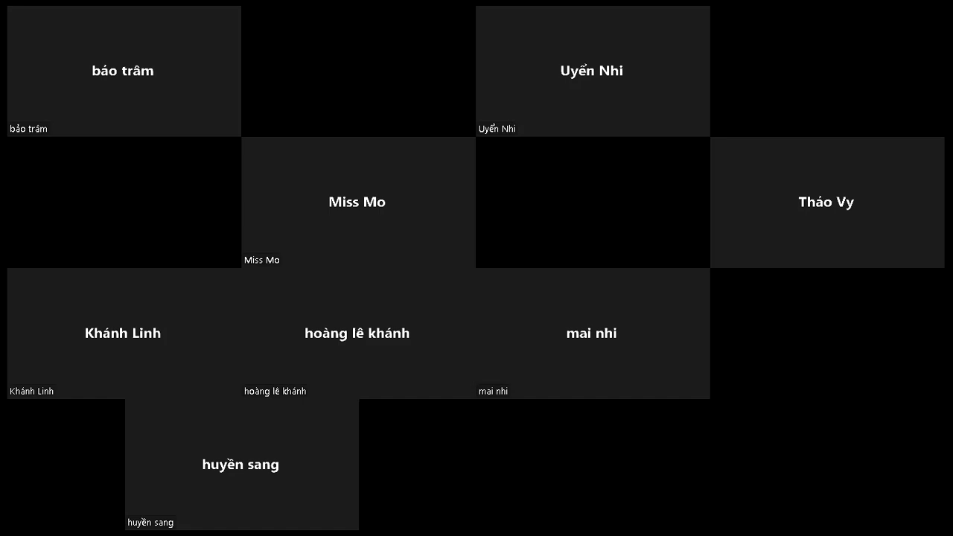